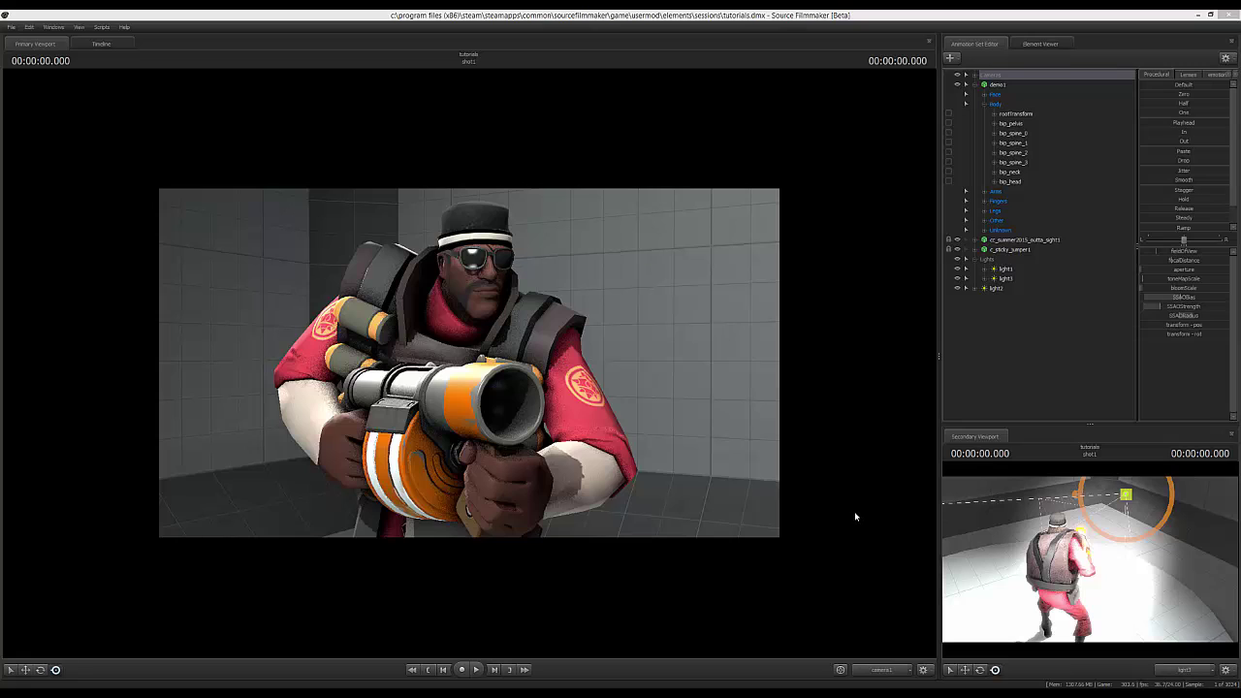
# - Switch the primary viewport to the Work Camera and examine the character's sunglasses up close
pyautogui.click(881, 671)
pyautogui.moveTo(721, 518)
pyautogui.mouseDown()
pyautogui.moveTo(722, 475)
pyautogui.moveTo(727, 485)
pyautogui.moveTo(577, 475)
pyautogui.moveTo(721, 518)
pyautogui.mouseUp()
pyautogui.press('w')
pyautogui.press('w')
pyautogui.press('d')
pyautogui.press('a')
pyautogui.moveTo(427, 331); pyautogui.dragTo(428, 333)
pyautogui.press('d')
pyautogui.press('a')
pyautogui.press('s')
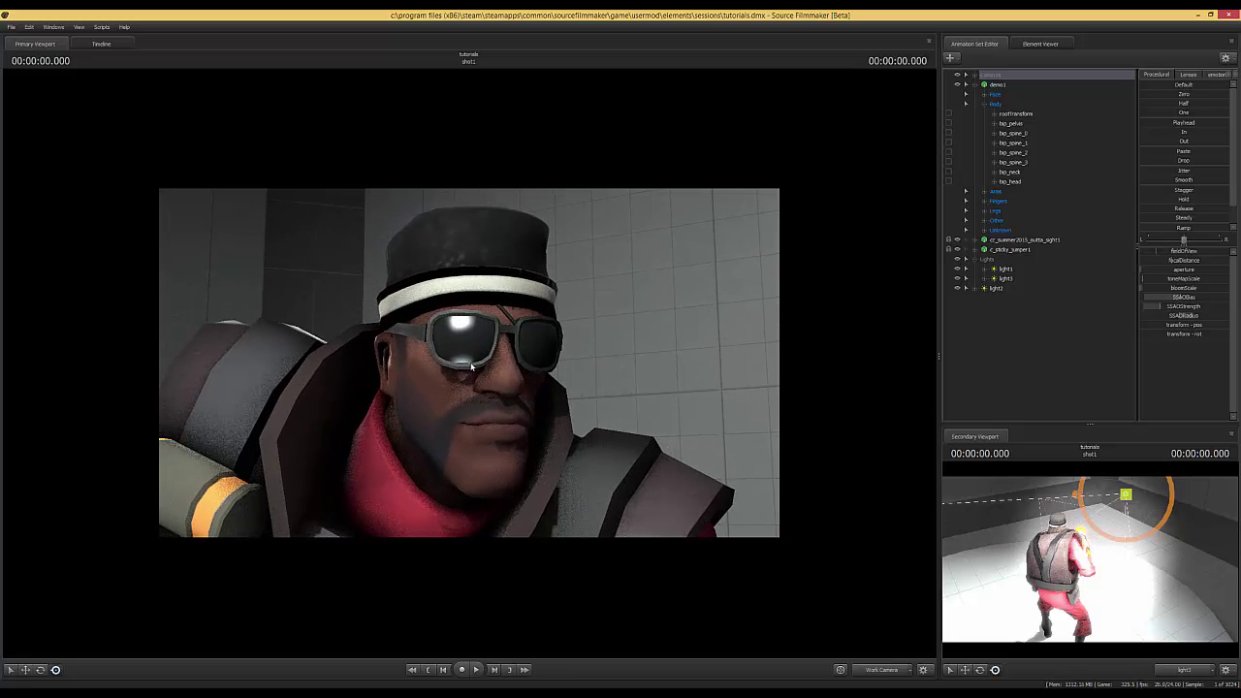
pyautogui.moveTo(556, 368); pyautogui.dragTo(556, 368)
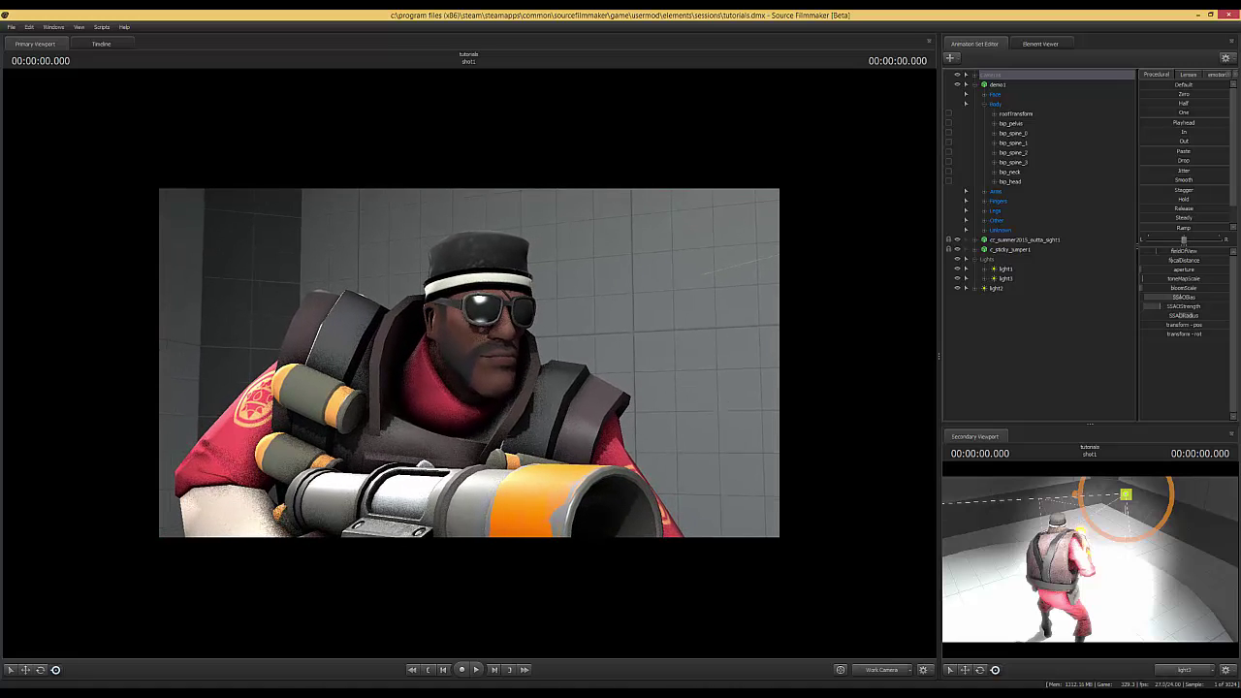
# - Collapse the demo1 model and the Lights group in the animation set list
pyautogui.click(978, 86)
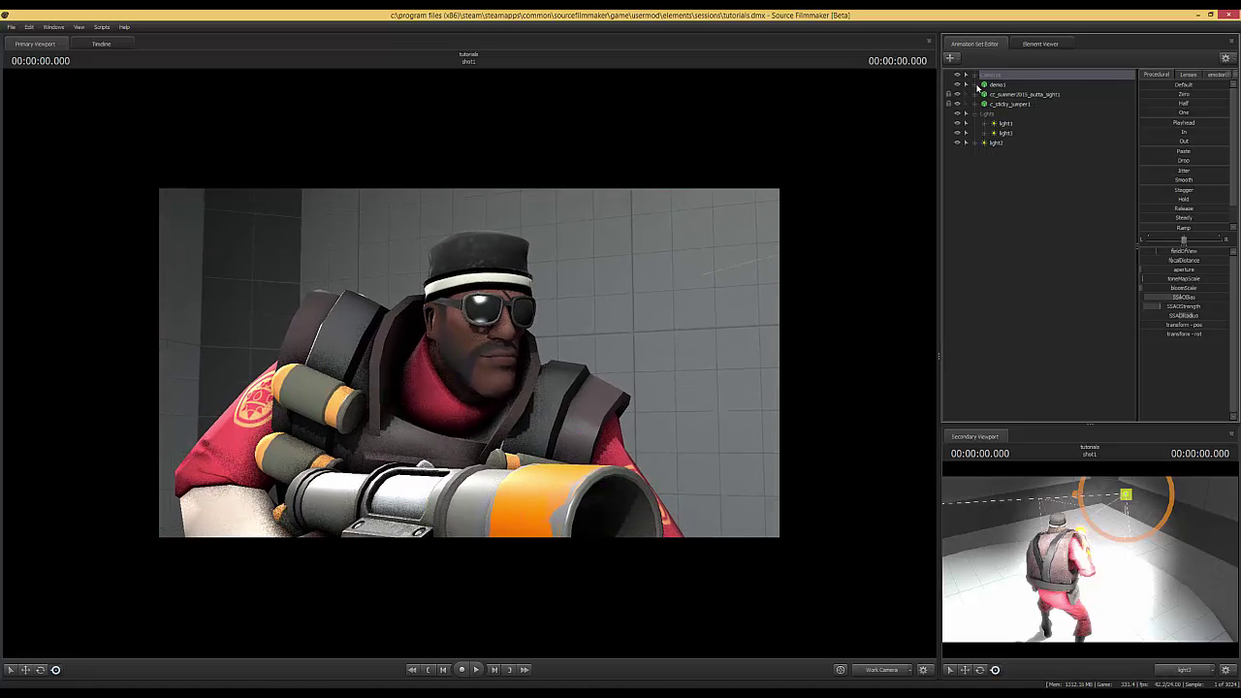
pyautogui.click(975, 114)
pyautogui.moveTo(479, 15); pyautogui.dragTo(653, 10)
pyautogui.moveTo(713, 291); pyautogui.dragTo(795, 627)
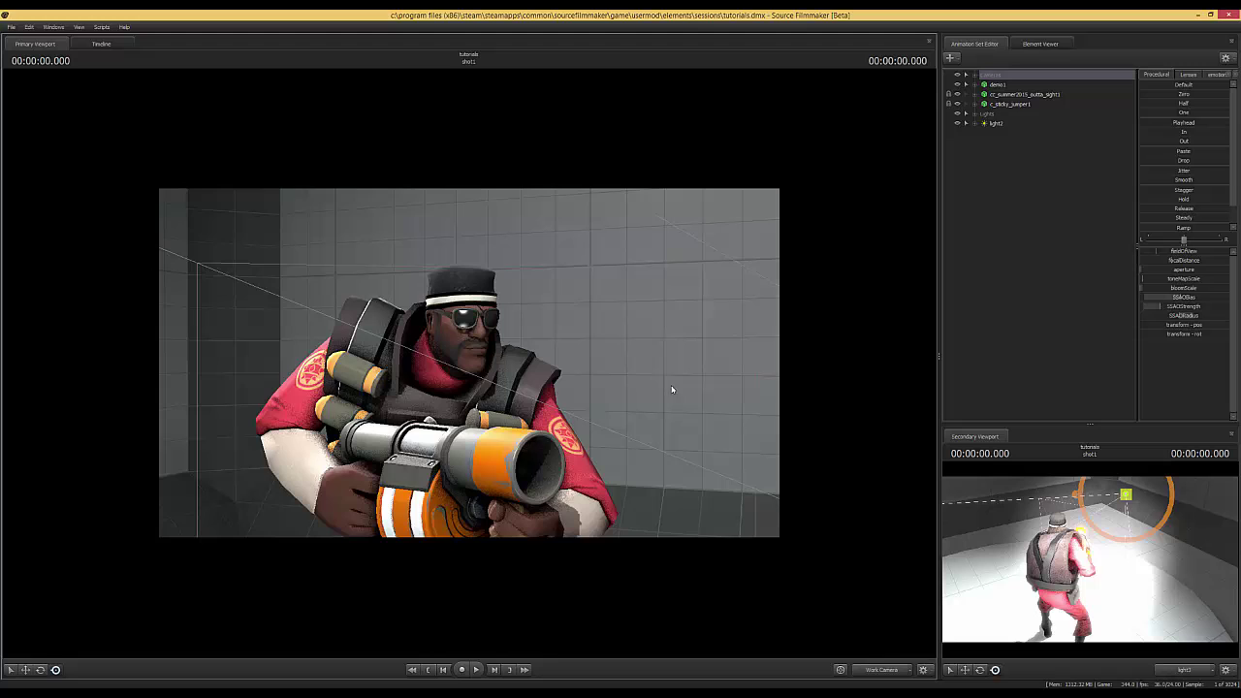
pyautogui.press('w')
pyautogui.moveTo(672, 390); pyautogui.dragTo(631, 380)
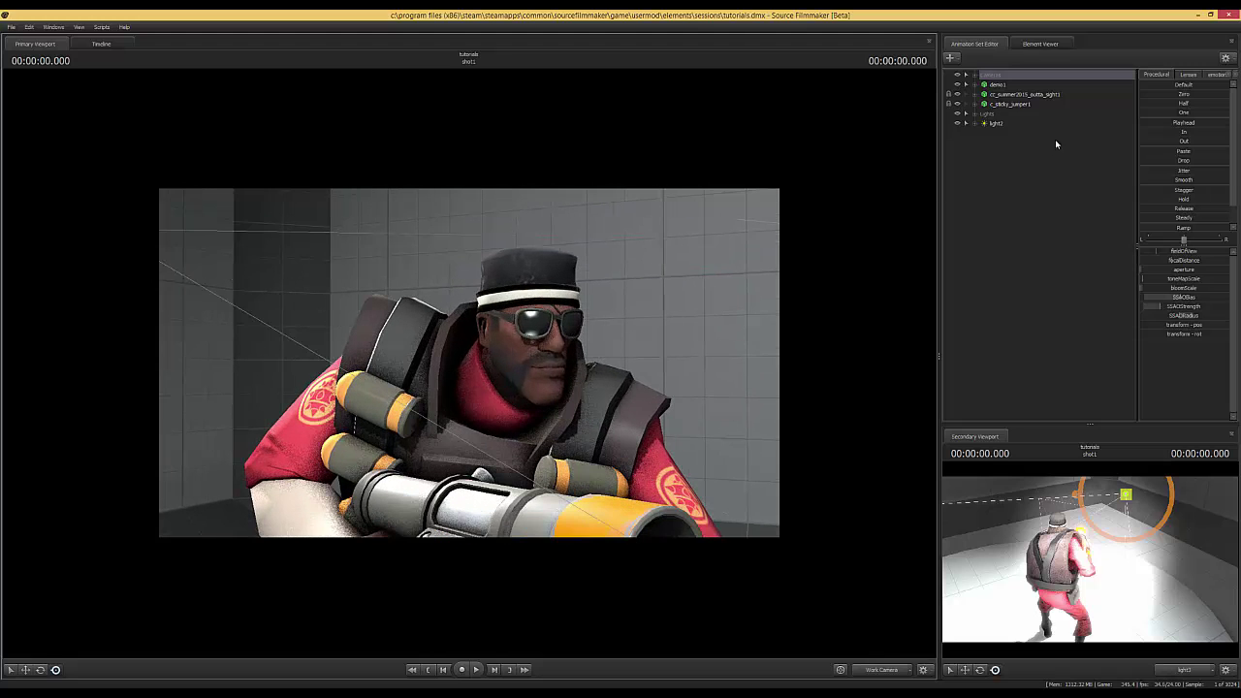
# - Add override materials to the cc_summer2015_outta_sight1 model and show its game model in the Element Viewer
pyautogui.rightClick(1007, 97)
pyautogui.click(1066, 239)
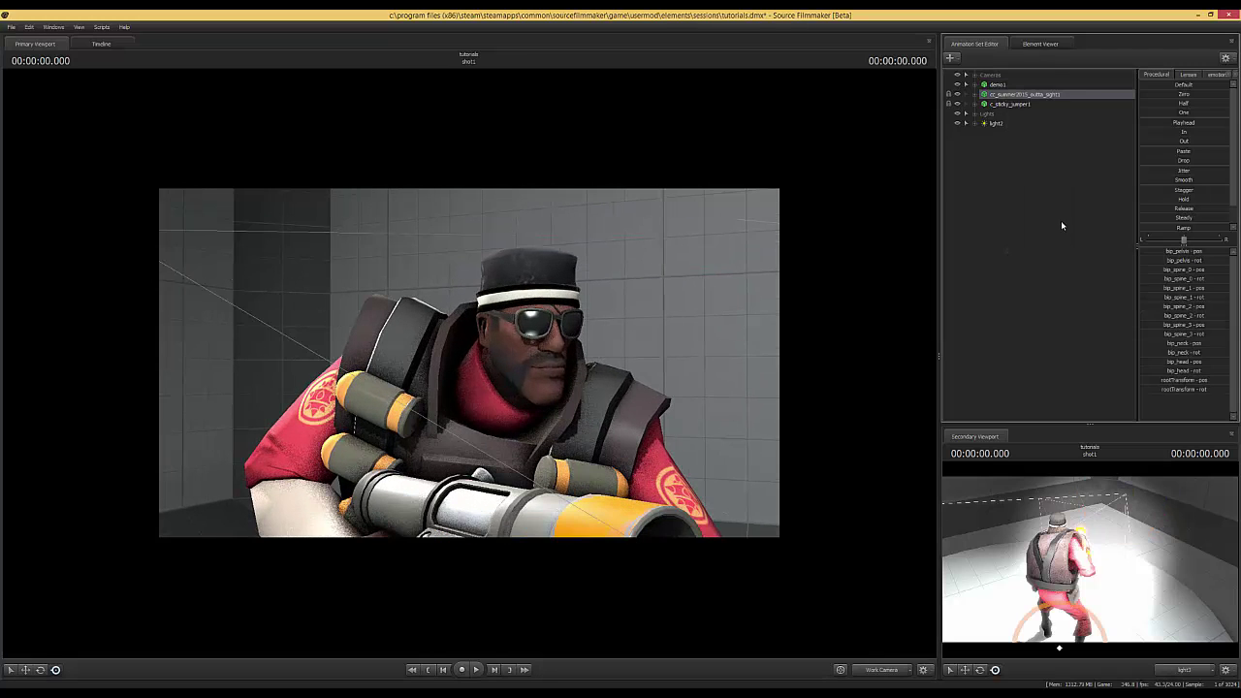
pyautogui.rightClick(1015, 96)
pyautogui.moveTo(1067, 147)
pyautogui.click(1120, 156)
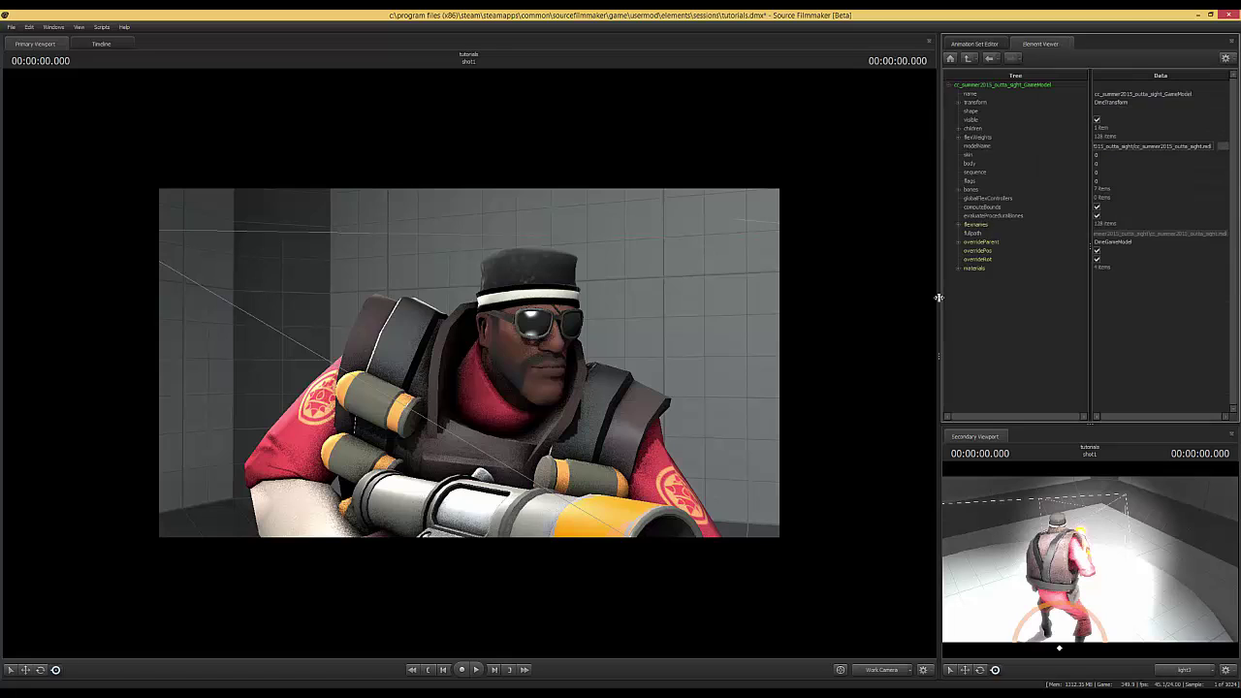
# - Expand the model's materials down to the cc_summer2015_outta_sight material and select its mtlName path
pyautogui.click(960, 269)
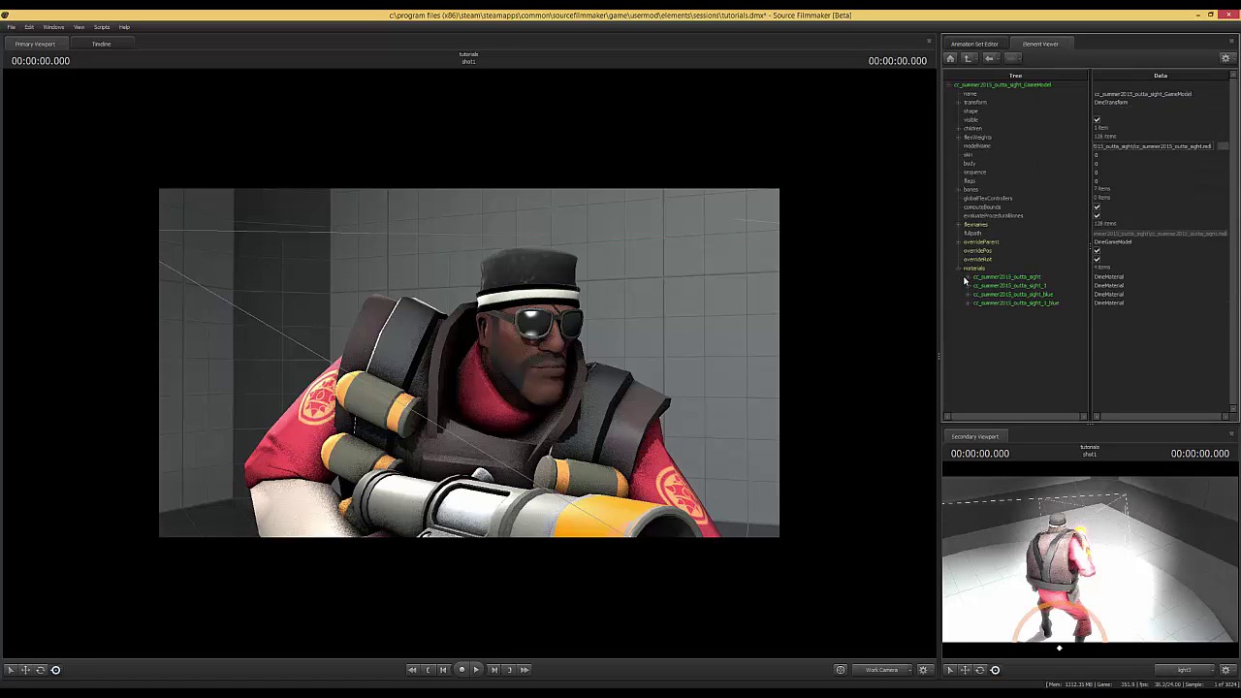
pyautogui.click(968, 277)
pyautogui.click(1067, 294)
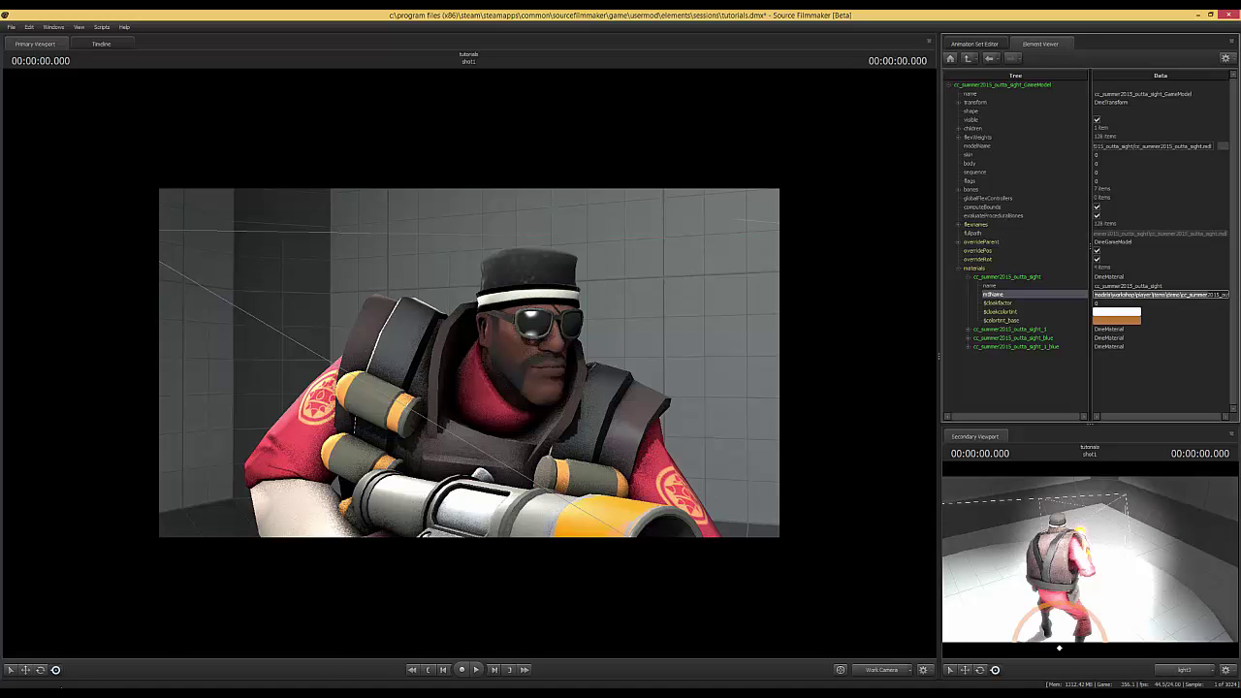
# - Switch to File Explorer and open the tf\materials\models folder of Source Filmmaker's game directory
pyautogui.click(84, 677)
pyautogui.moveTo(243, 358); pyautogui.dragTo(252, 314)
pyautogui.doubleClick(184, 481)
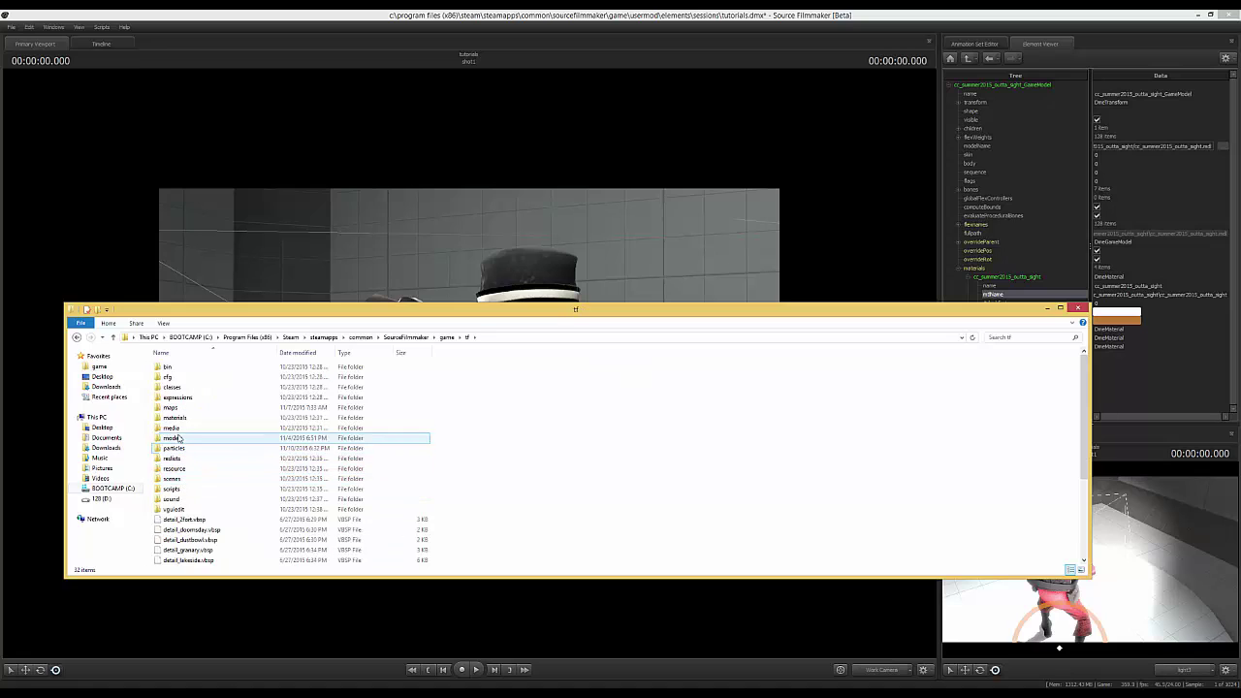
pyautogui.doubleClick(176, 418)
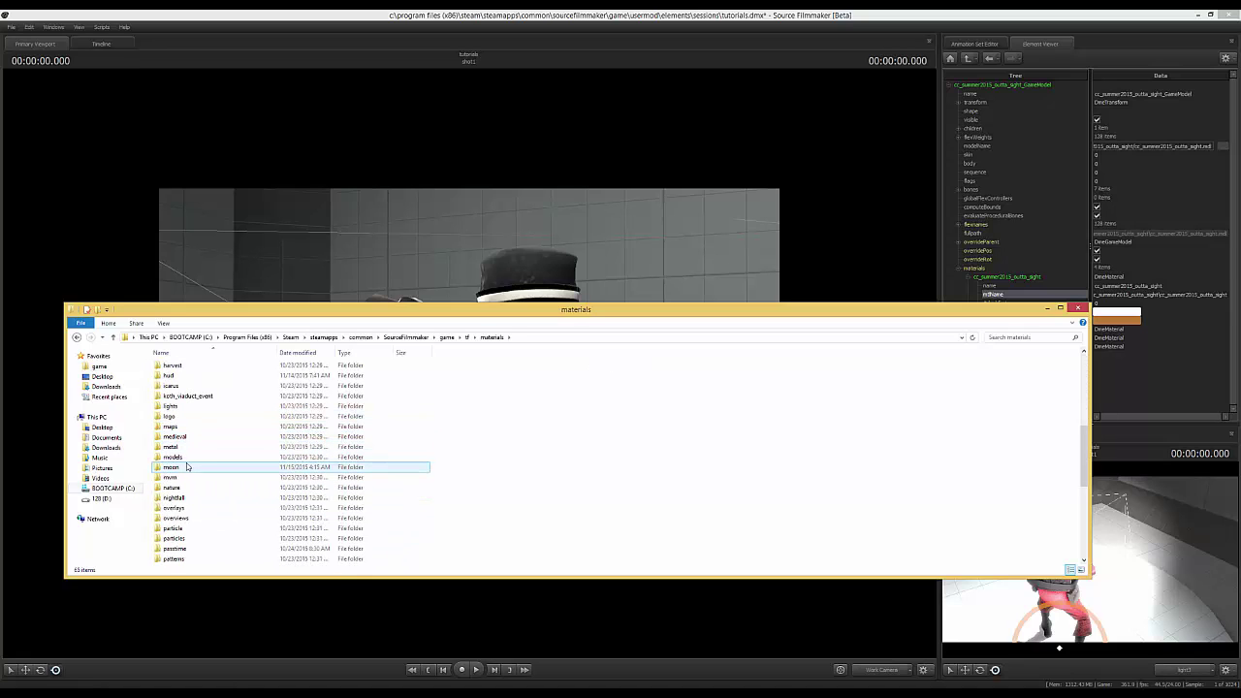
pyautogui.doubleClick(173, 457)
# - Open the subfolder workshop\player\items\demo\cc_summer2015_outta_sight
pyautogui.scroll(-15, 189, 475)
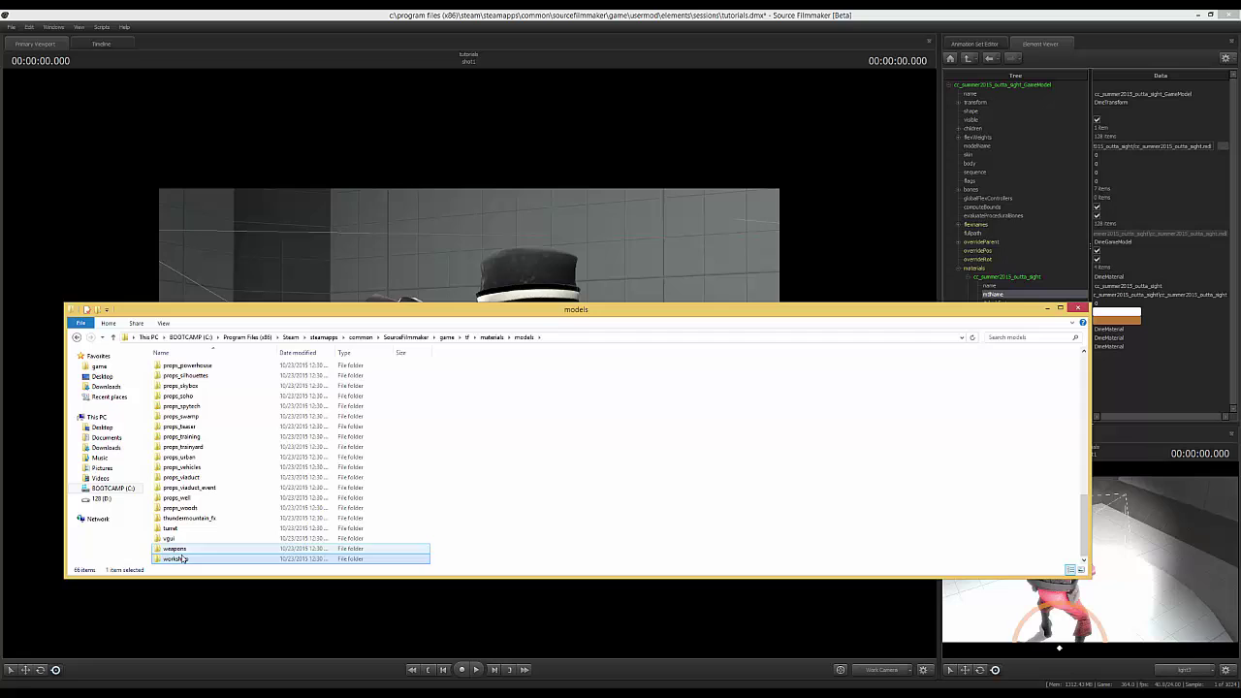
pyautogui.doubleClick(180, 557)
pyautogui.click(172, 378)
pyautogui.doubleClick(172, 378)
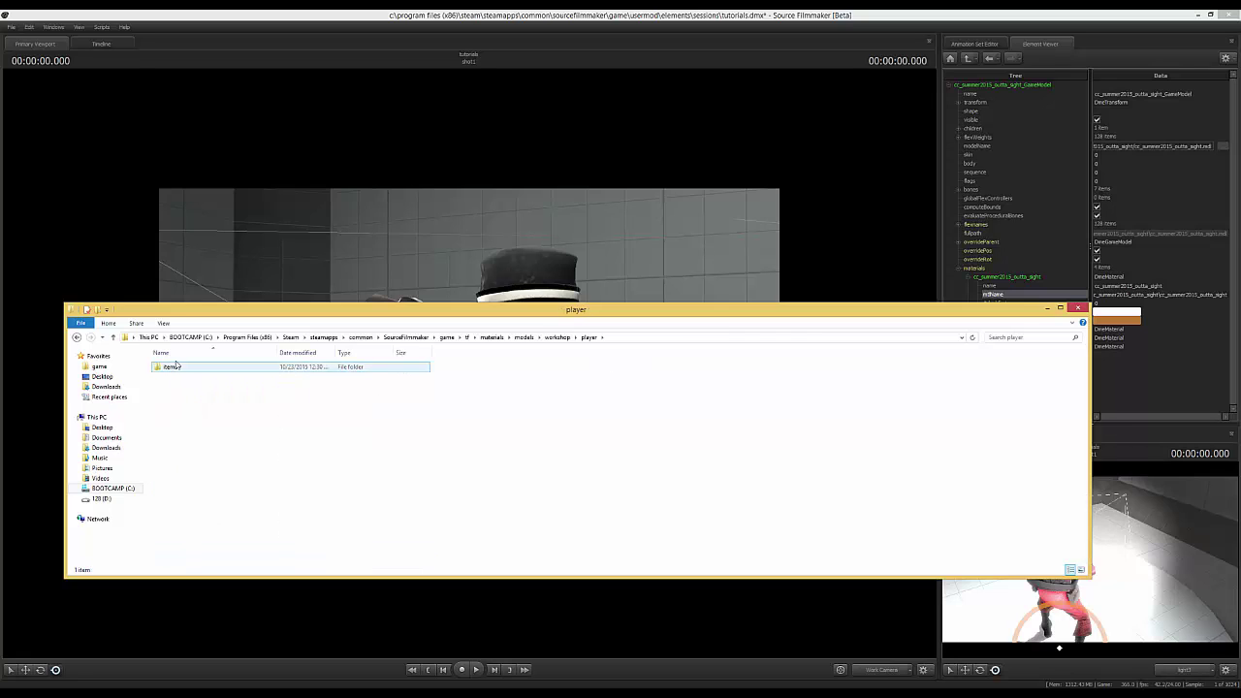
pyautogui.doubleClick(179, 366)
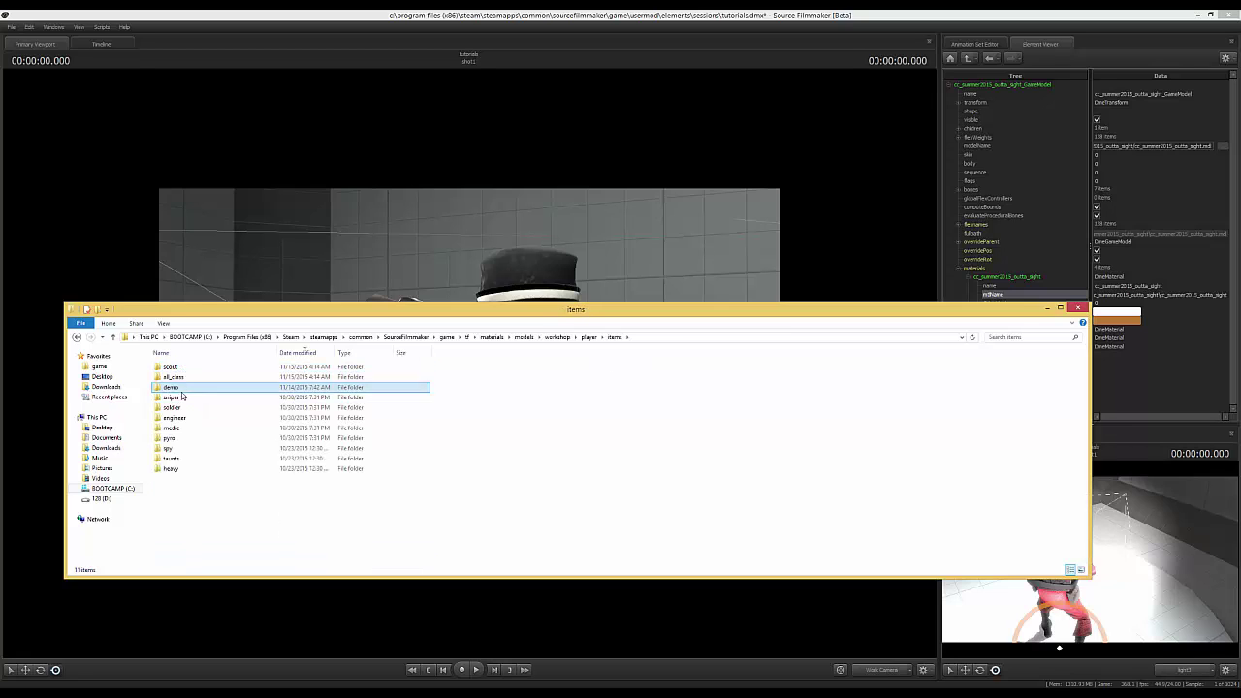
pyautogui.doubleClick(171, 387)
pyautogui.scroll(-1, 198, 414)
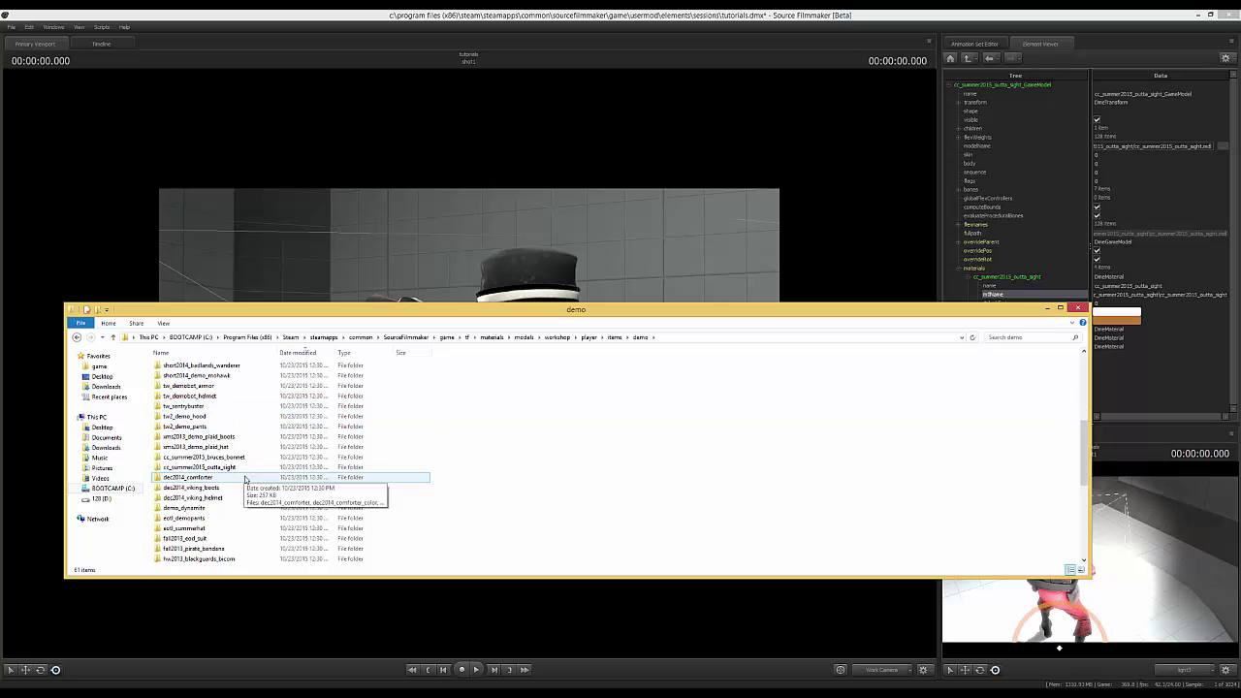
pyautogui.doubleClick(258, 469)
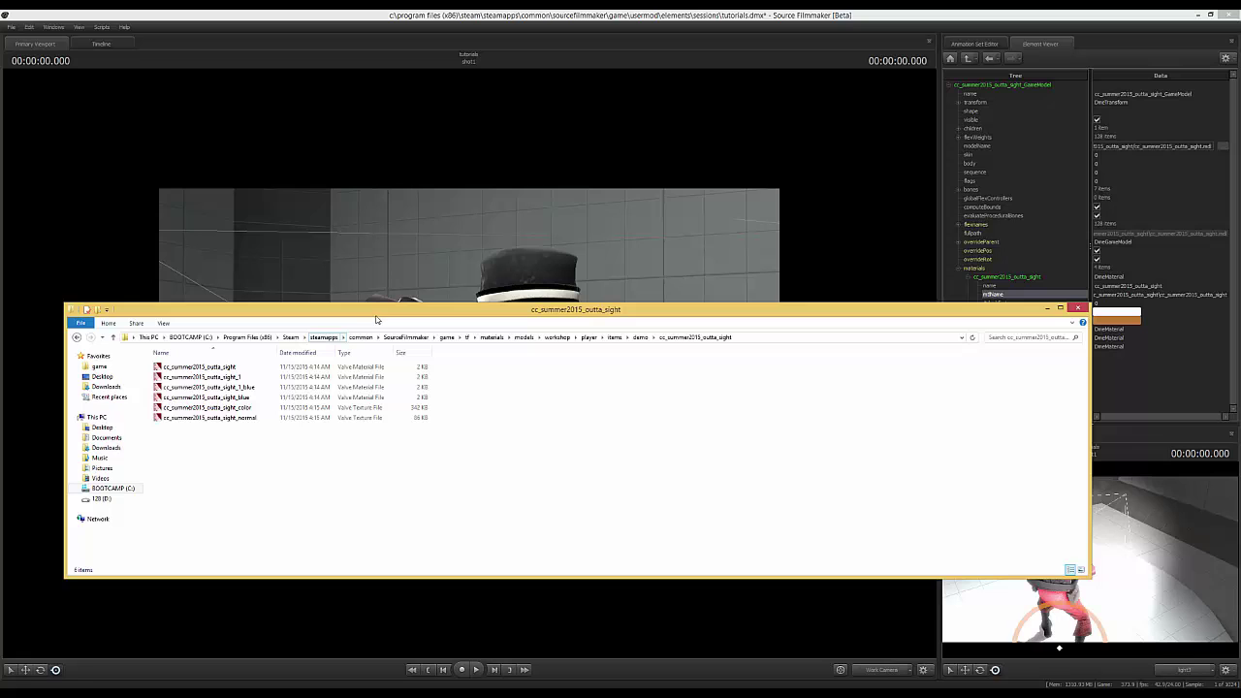
# - Arrange the windows to uncover the desktop, preview the cc_summer2015_outta_sight_color texture in VTFEdit, and close the preview
pyautogui.moveTo(440, 310); pyautogui.dragTo(475, 269)
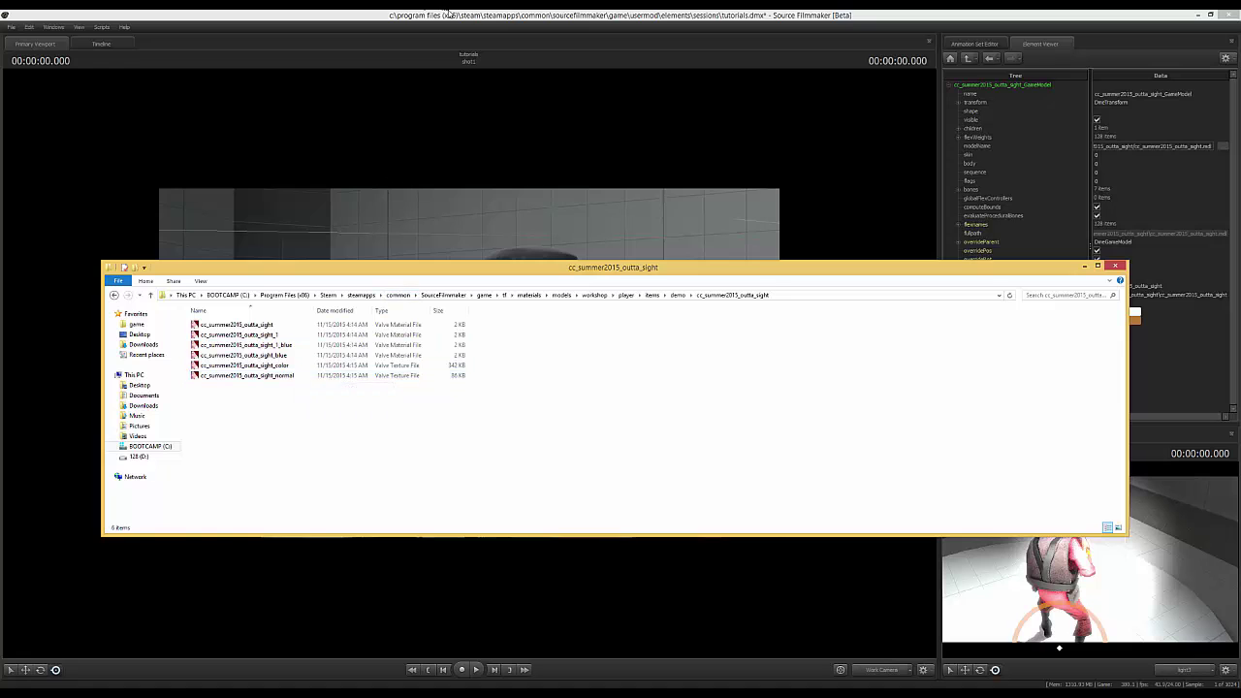
pyautogui.moveTo(458, 16); pyautogui.dragTo(824, 43)
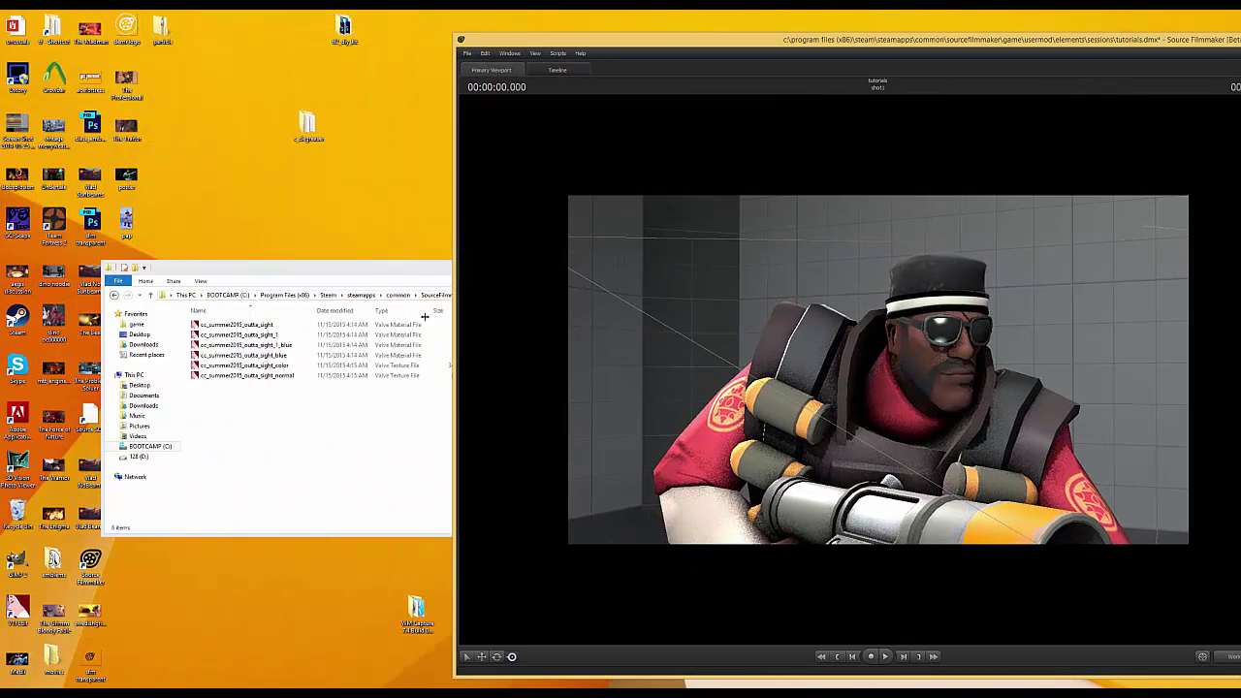
pyautogui.click(257, 370)
pyautogui.doubleClick(257, 370)
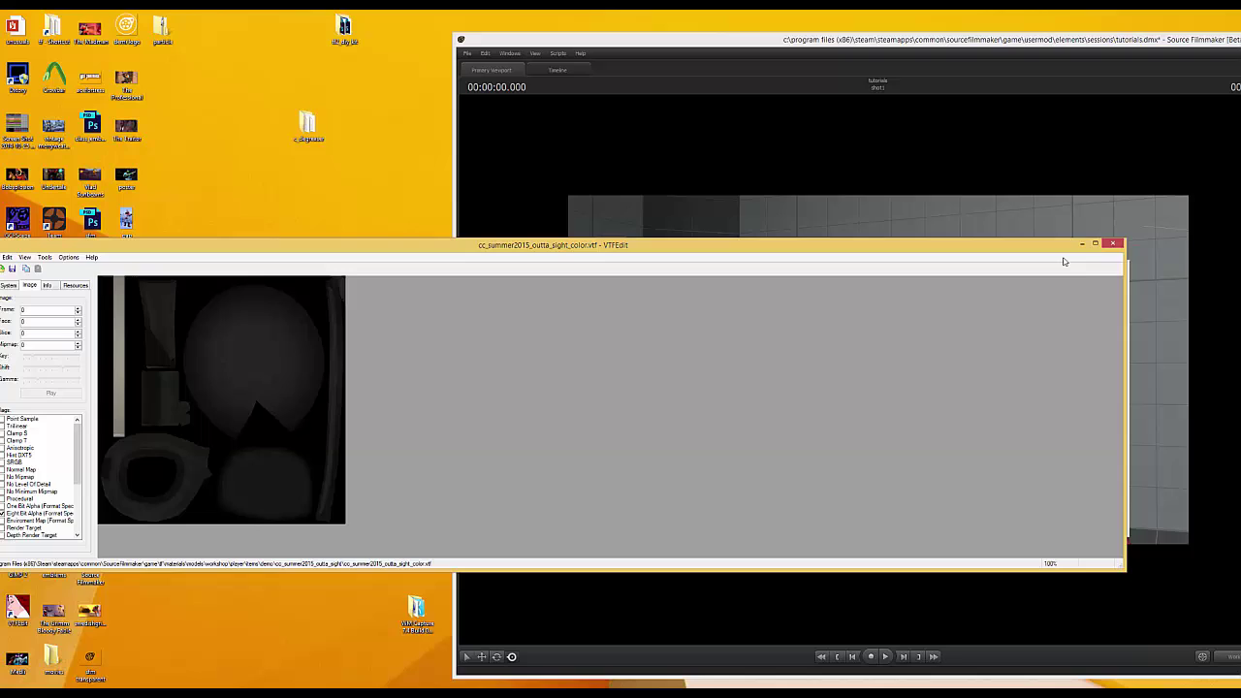
pyautogui.click(1114, 247)
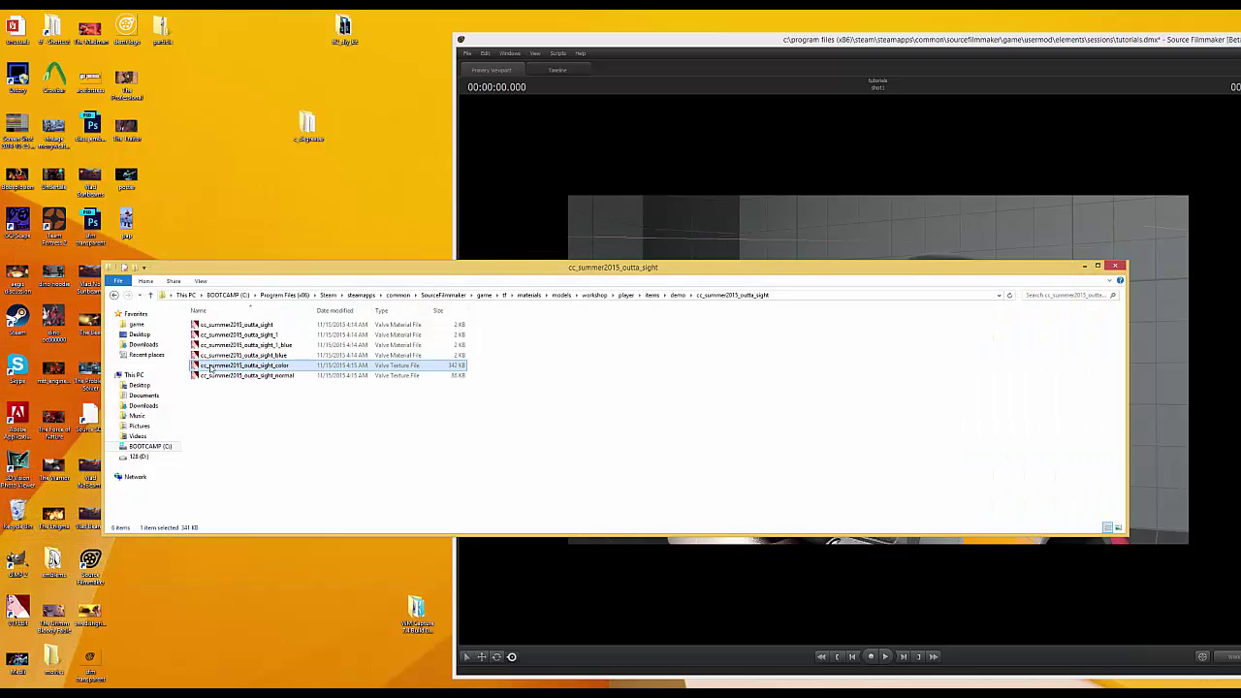
# - Open the cc_summer2015_outta_sight_color texture in GIMP, close VTFEdit, and disable the texture's layer mask
pyautogui.moveTo(213, 368); pyautogui.dragTo(19, 565)
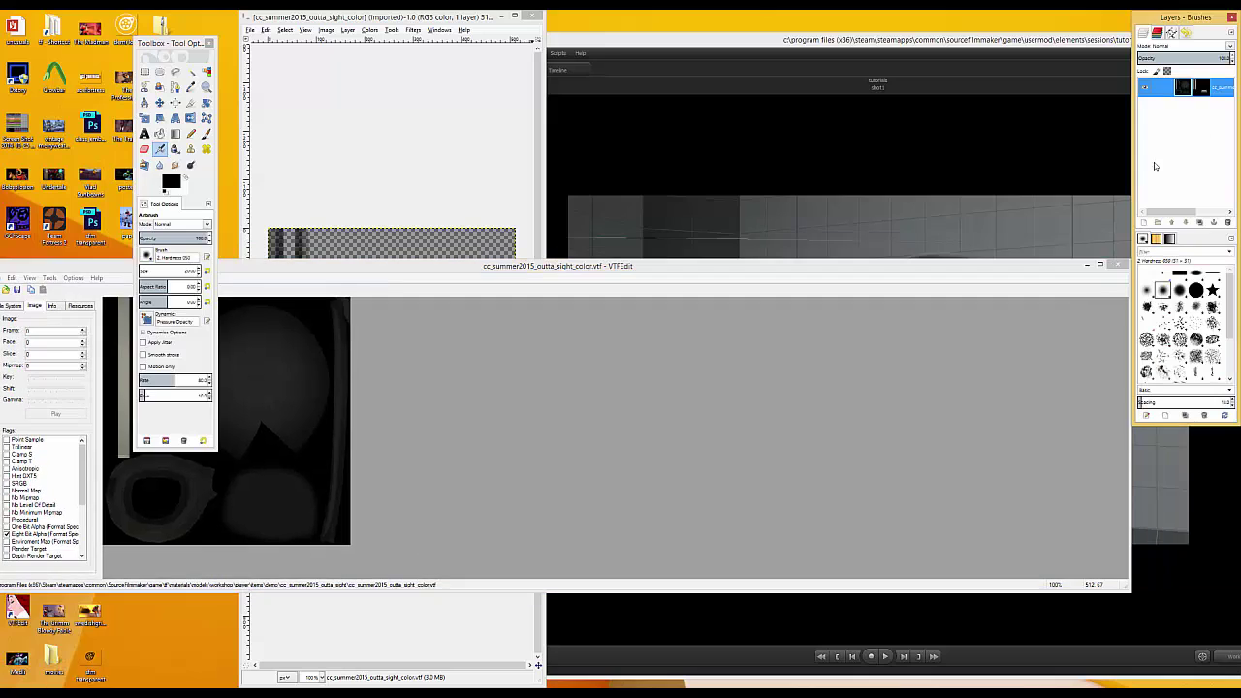
pyautogui.click(1122, 265)
pyautogui.click(1143, 138)
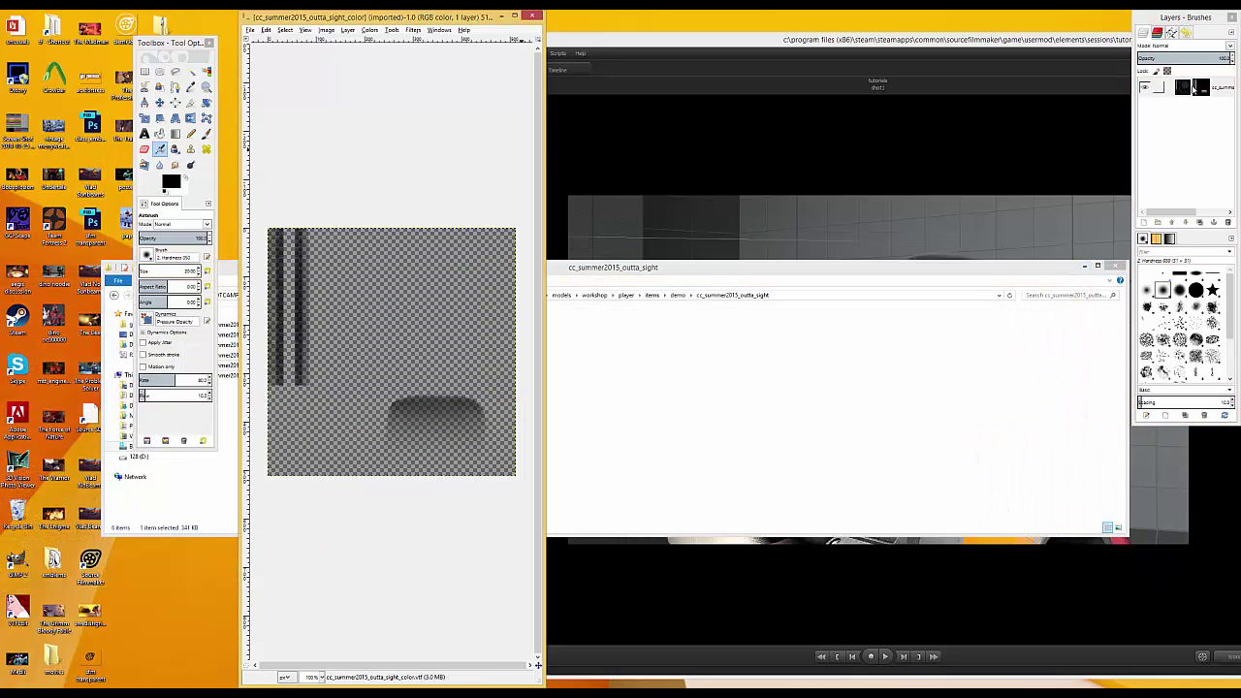
pyautogui.rightClick(1193, 89)
pyautogui.click(1148, 278)
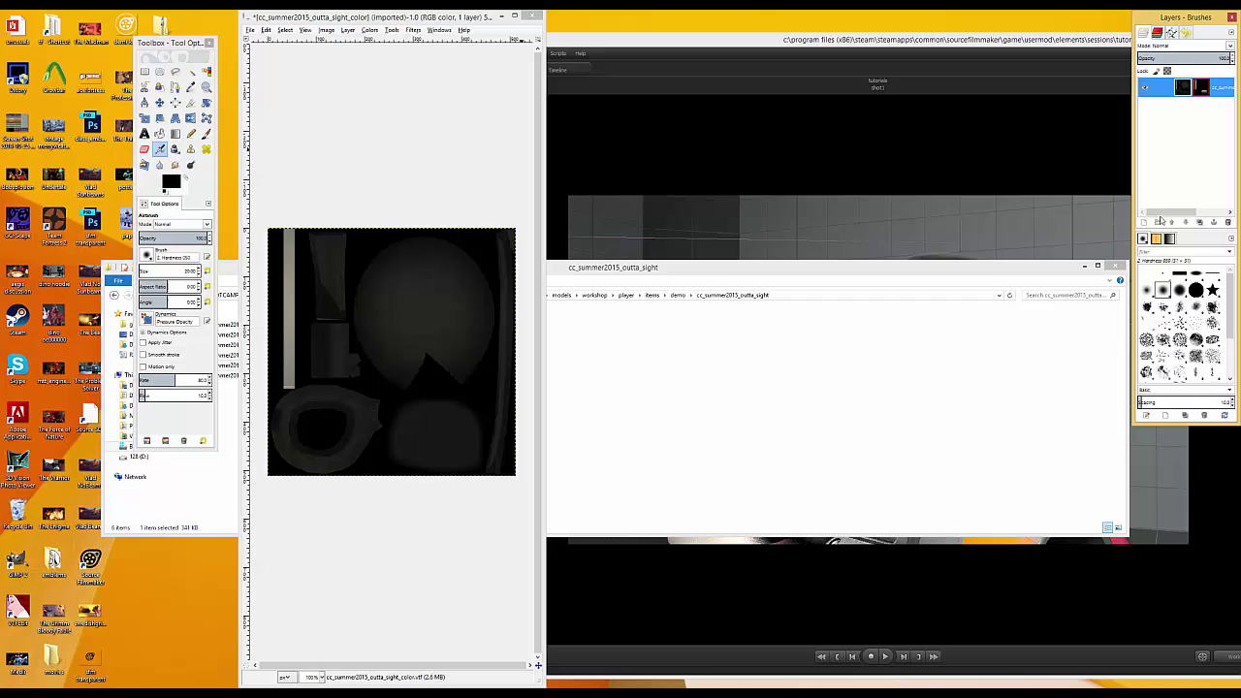
# - Show the texture's layer mask on the canvas and make the mask the active editing target
pyautogui.rightClick(1195, 92)
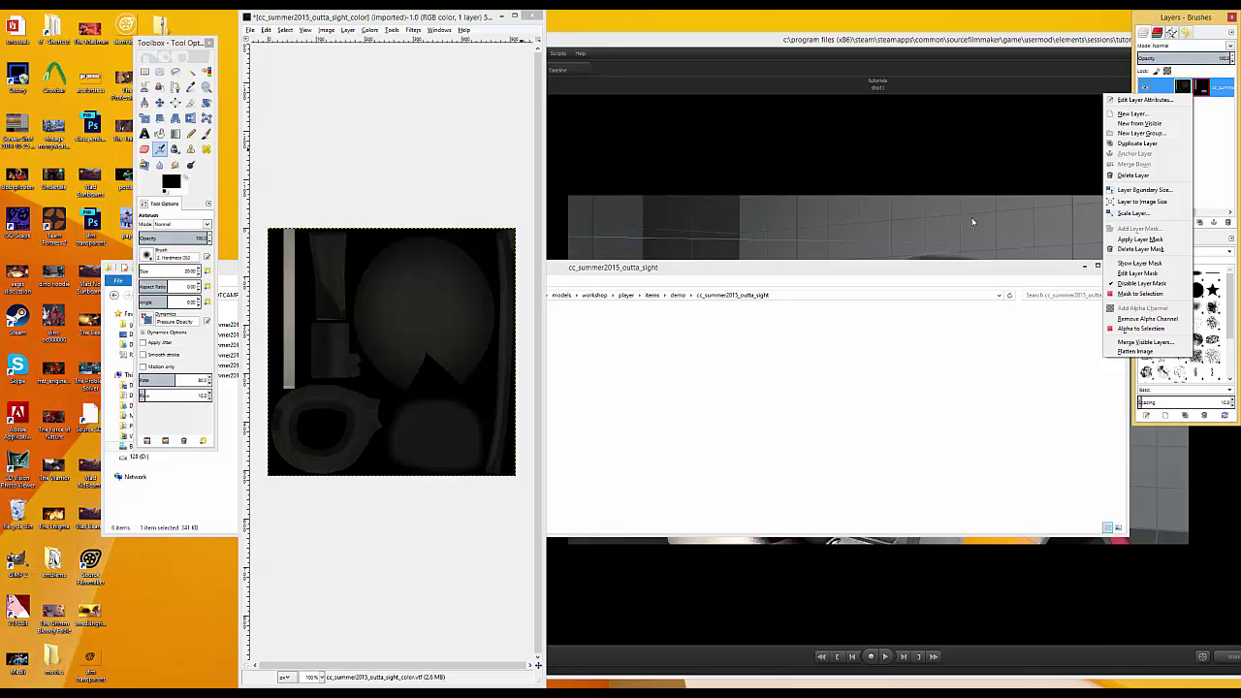
pyautogui.click(1134, 264)
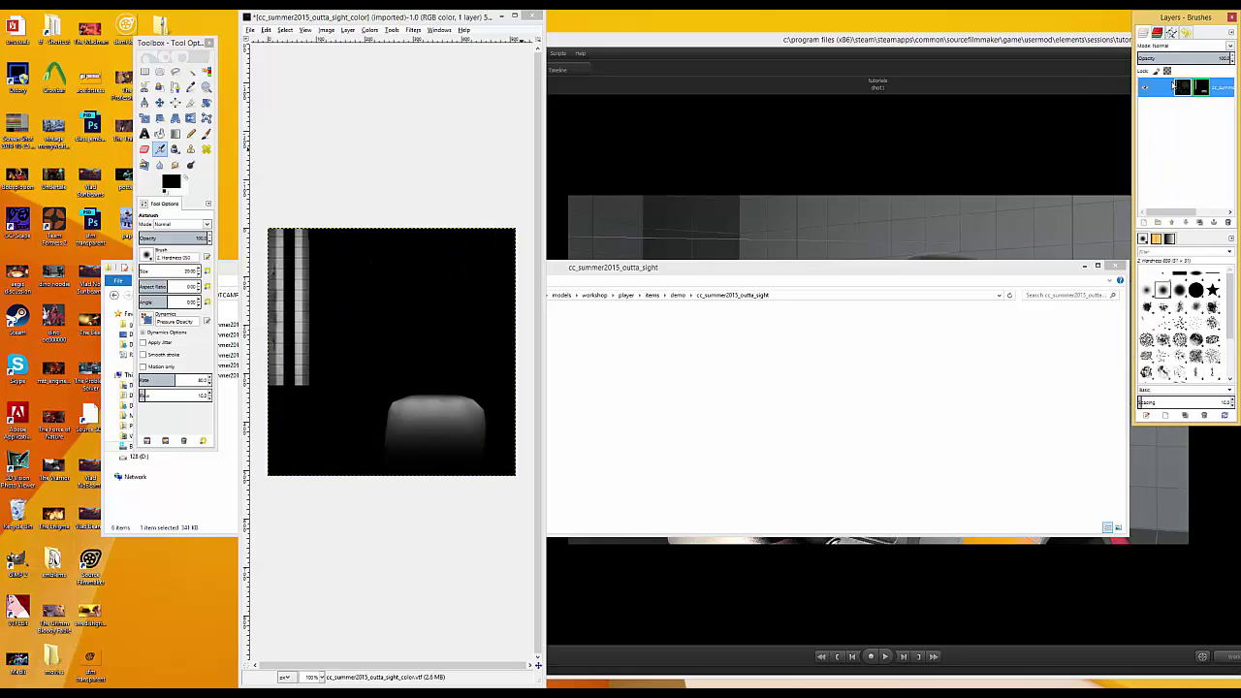
pyautogui.rightClick(1188, 87)
pyautogui.click(1151, 267)
# - Select the mask's light areas with Select by Color, excluding the black background, and copy them
pyautogui.hotkey('shift', 'o')
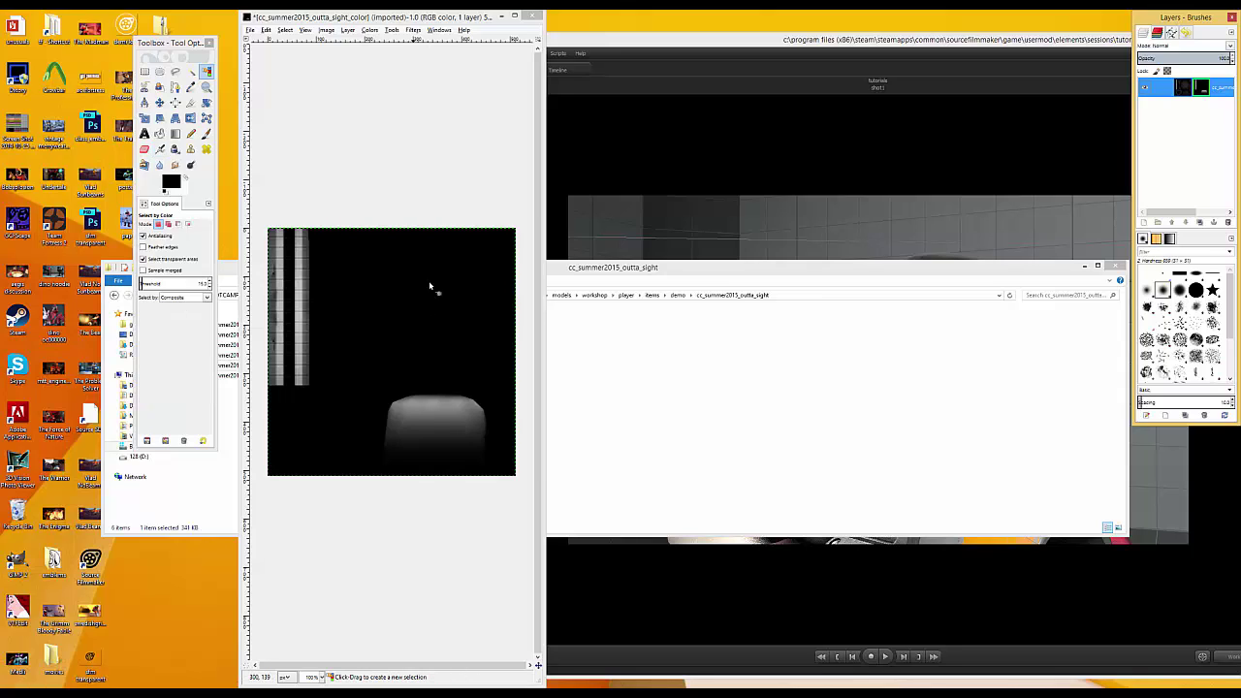
pyautogui.click(433, 309)
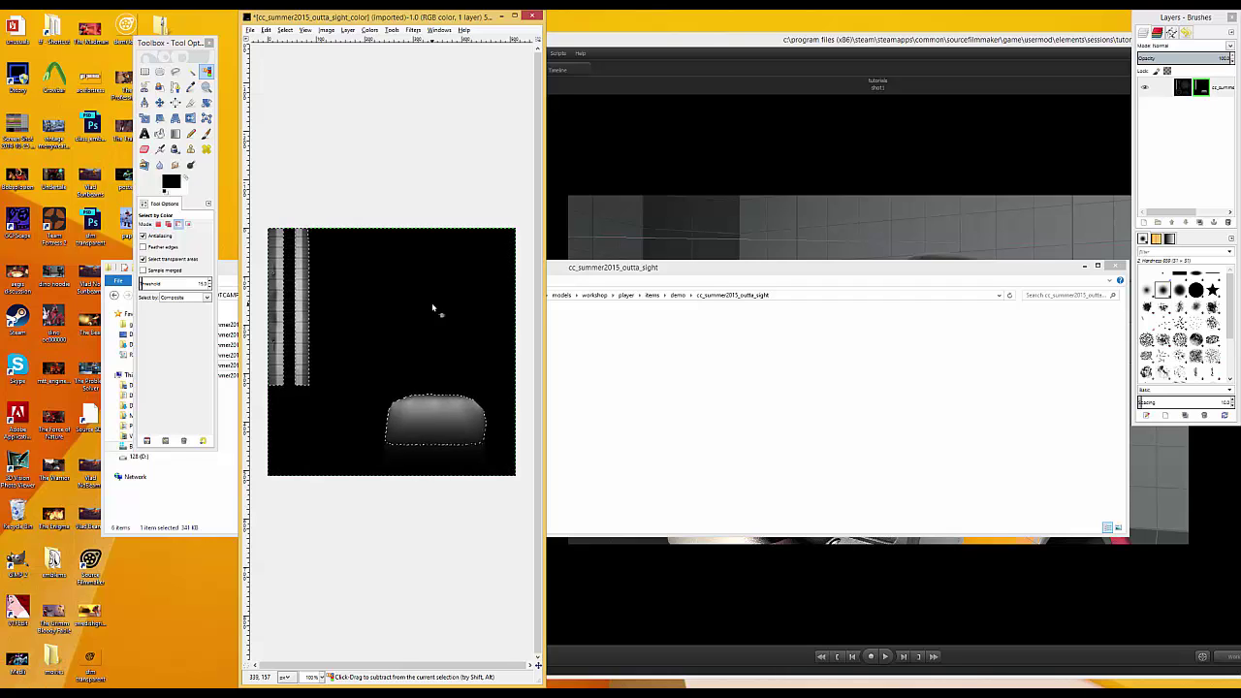
pyautogui.hotkey('ctrl', 'c')
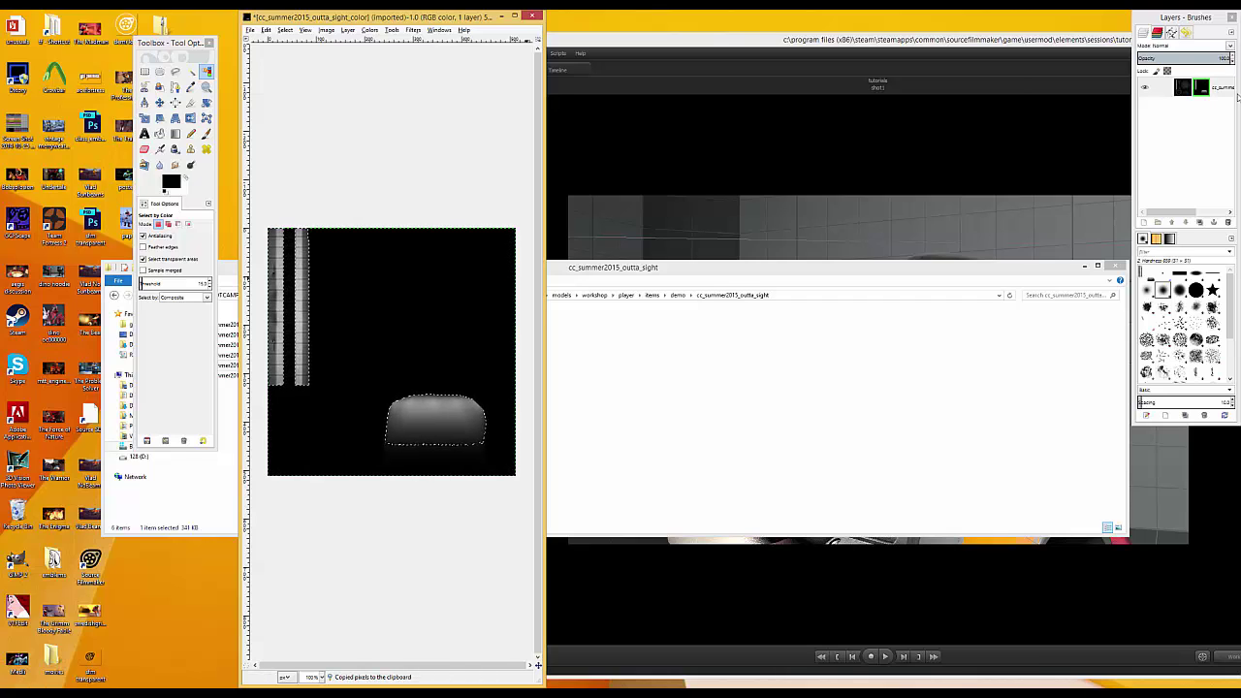
# - Switch from the layer mask back to the texture layer, and paste and anchor the copied light areas there
pyautogui.rightClick(1200, 90)
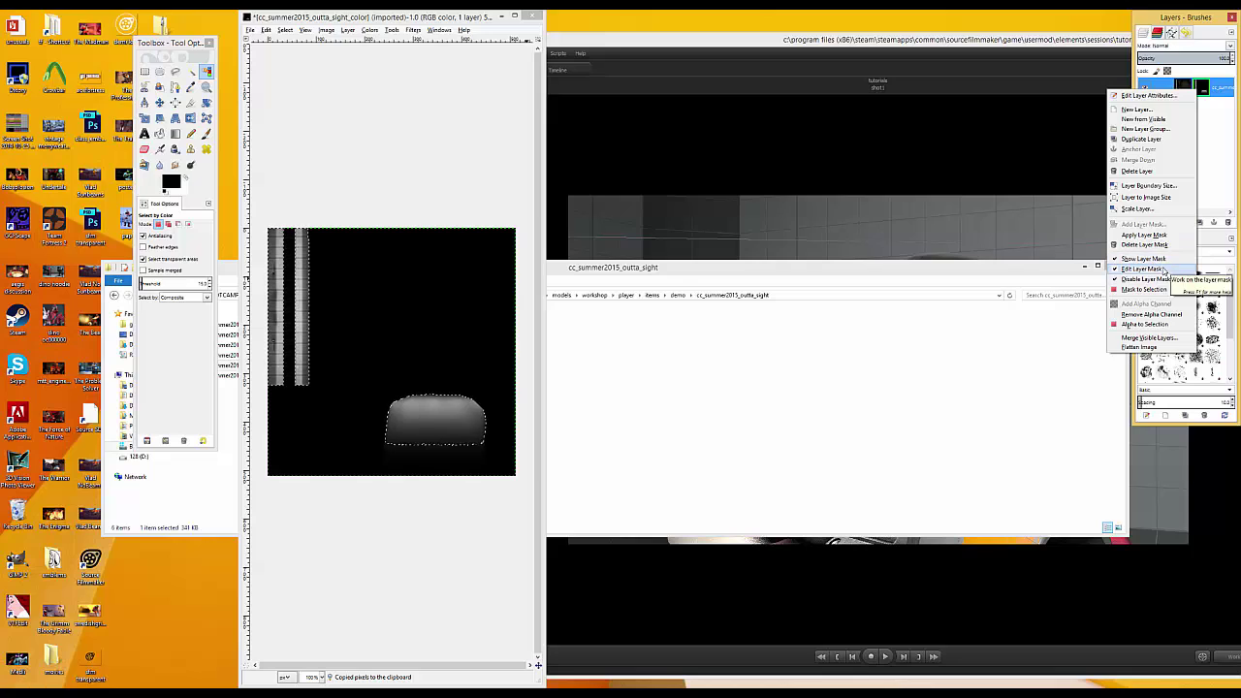
pyautogui.click(1164, 270)
pyautogui.rightClick(1205, 92)
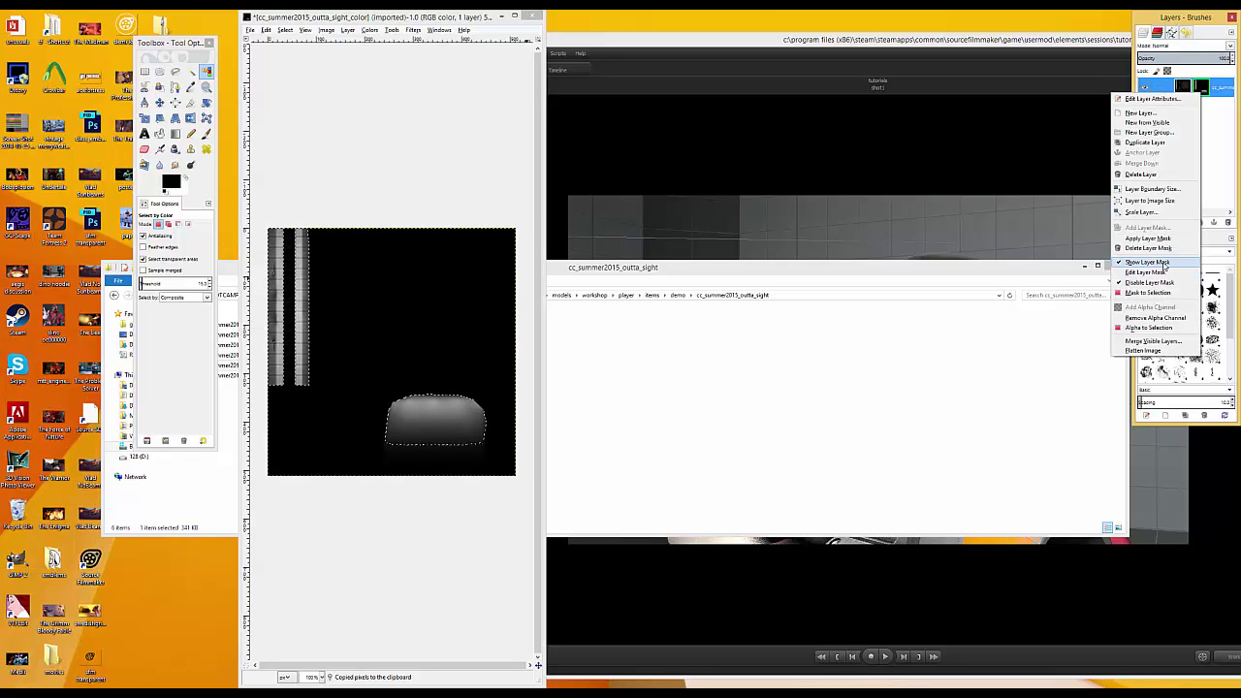
pyautogui.click(1176, 262)
pyautogui.hotkey('ctrl', 'v')
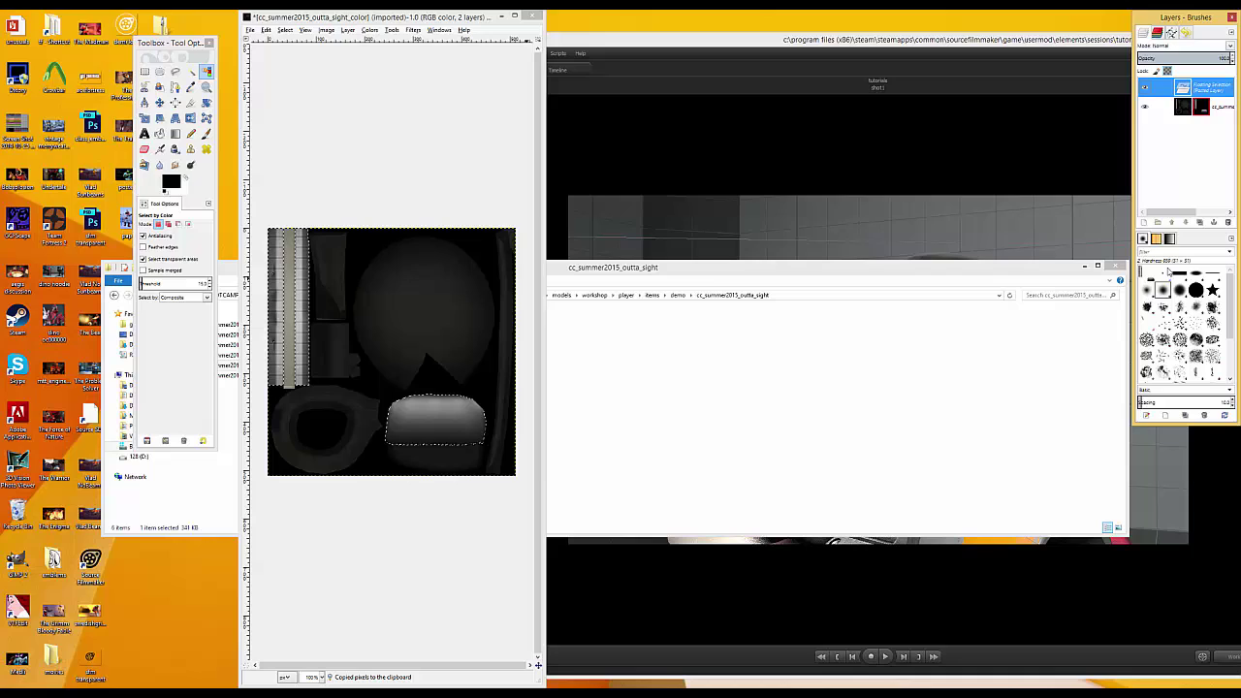
pyautogui.rightClick(1202, 93)
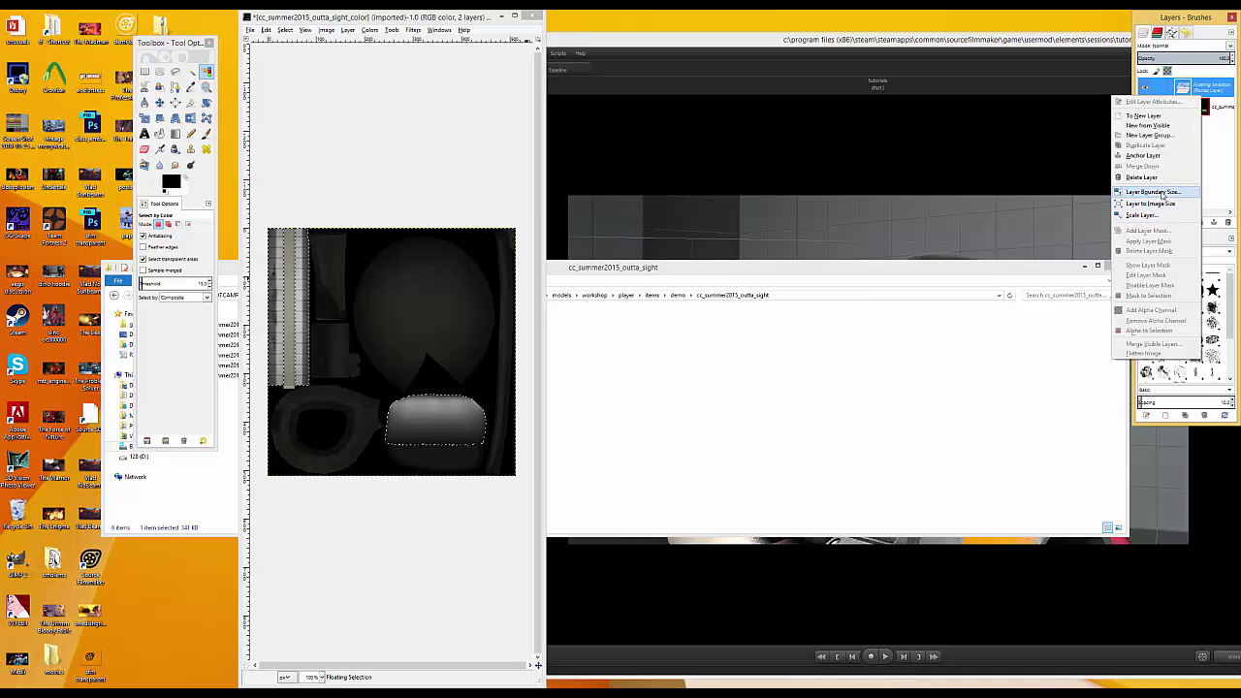
pyautogui.click(1144, 155)
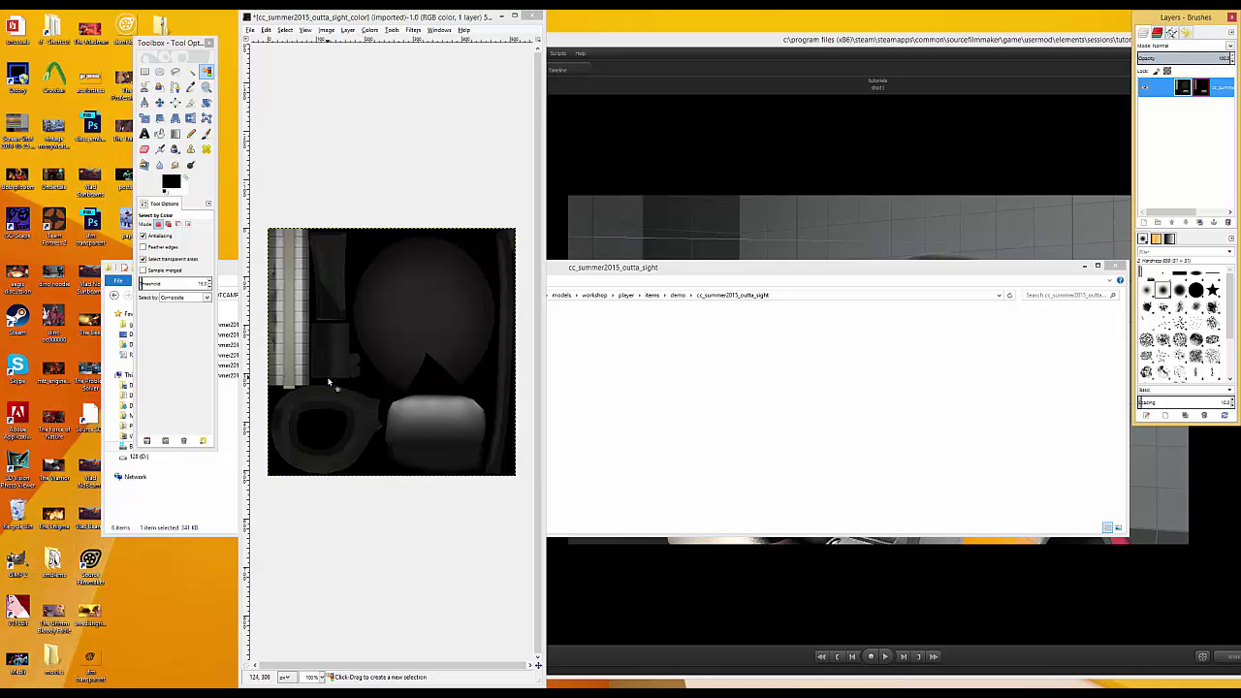
# - Show the texture's layer mask on the canvas and make the mask the active editing target
pyautogui.rightClick(1197, 94)
pyautogui.click(1144, 262)
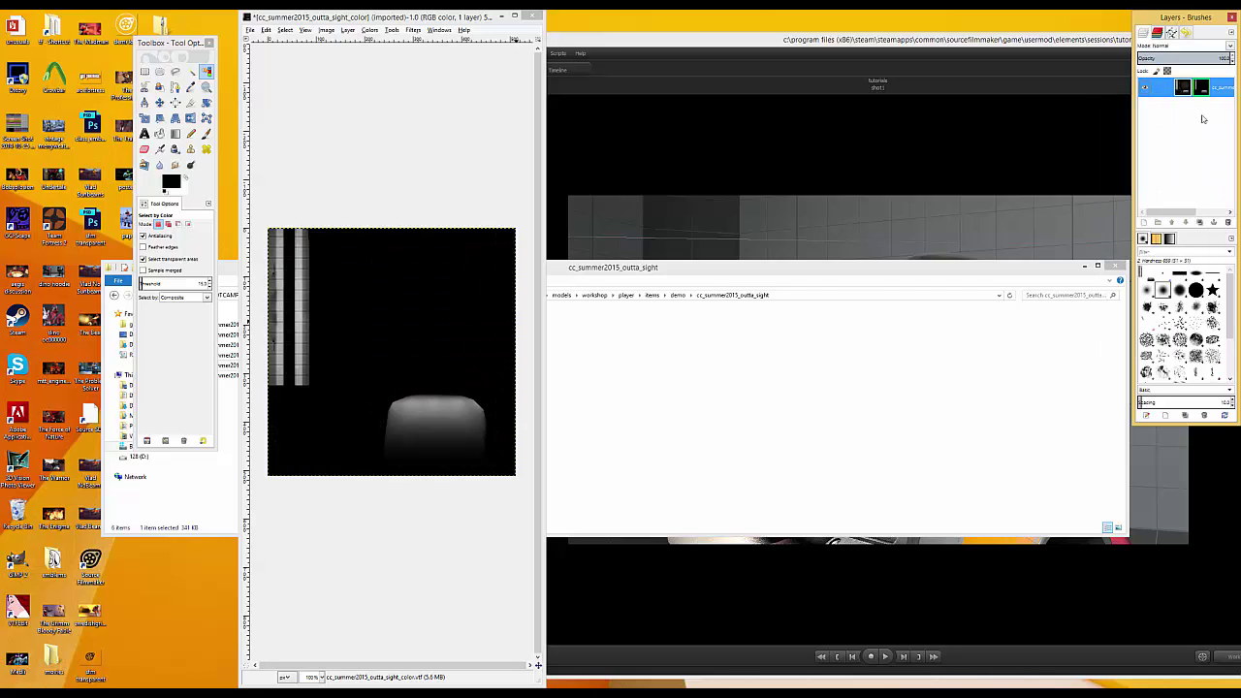
pyautogui.rightClick(1203, 118)
pyautogui.click(1154, 282)
# - Select the mask's light areas by excluding the black background, and fill them with white
pyautogui.click(398, 335)
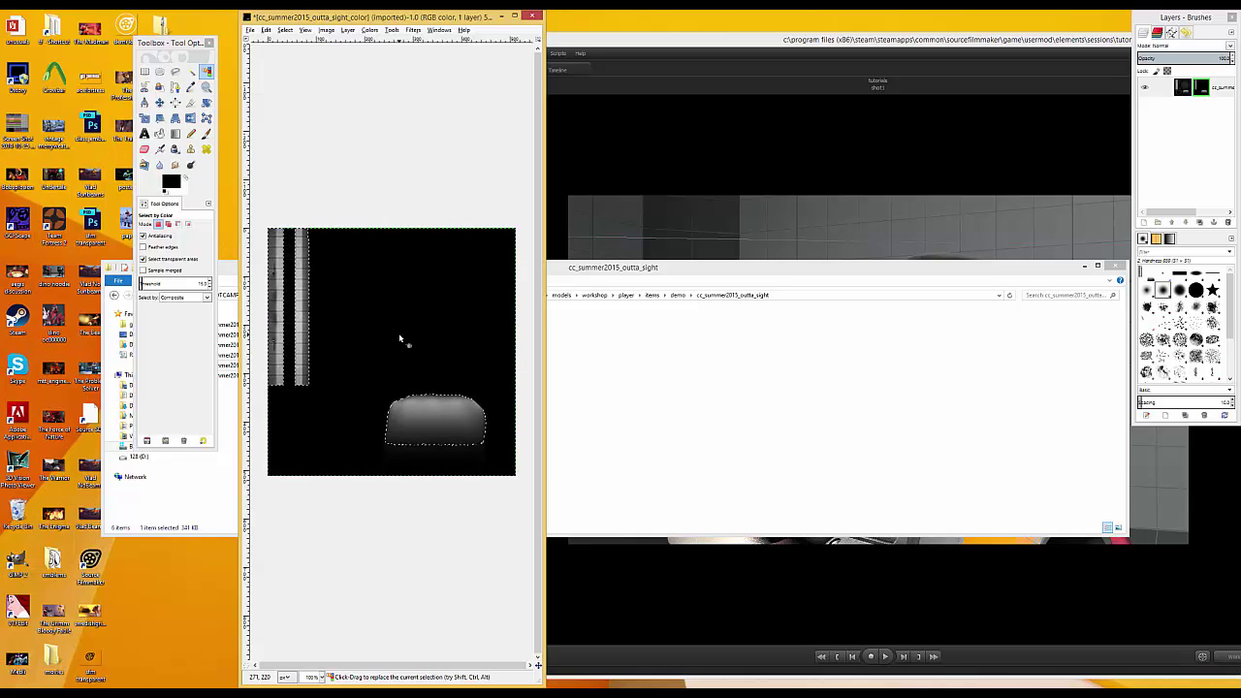
pyautogui.press('ctrl')
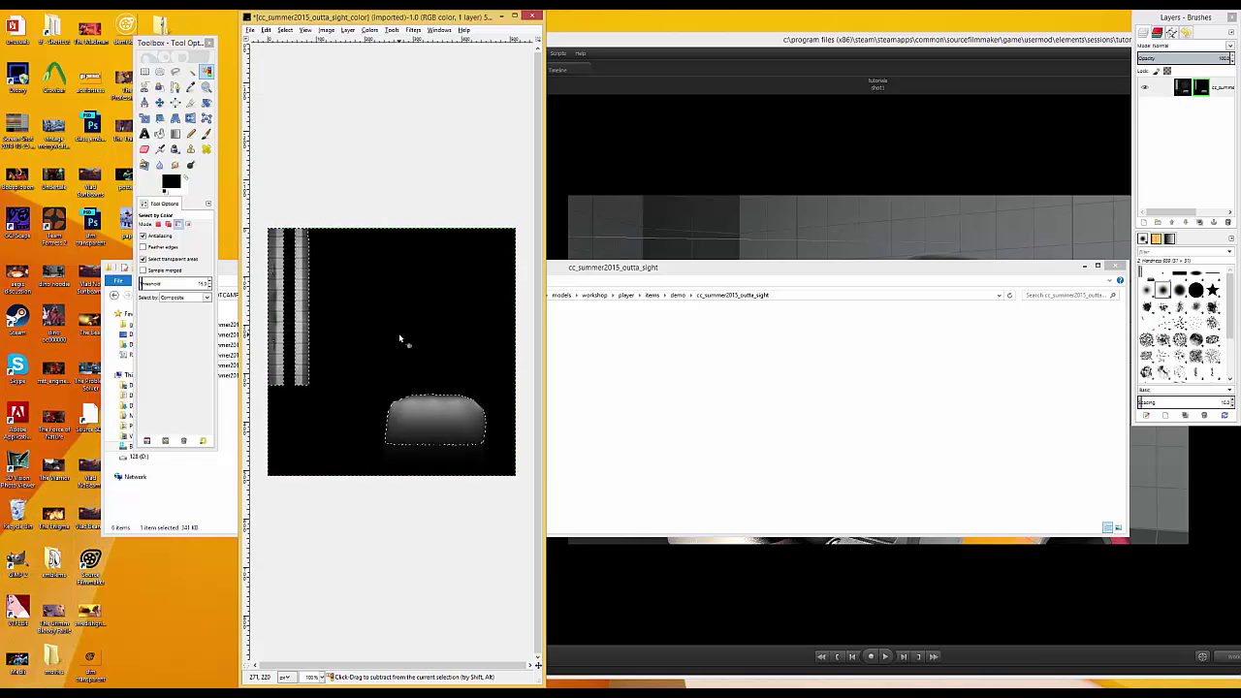
pyautogui.hotkey('ctrl', '.')
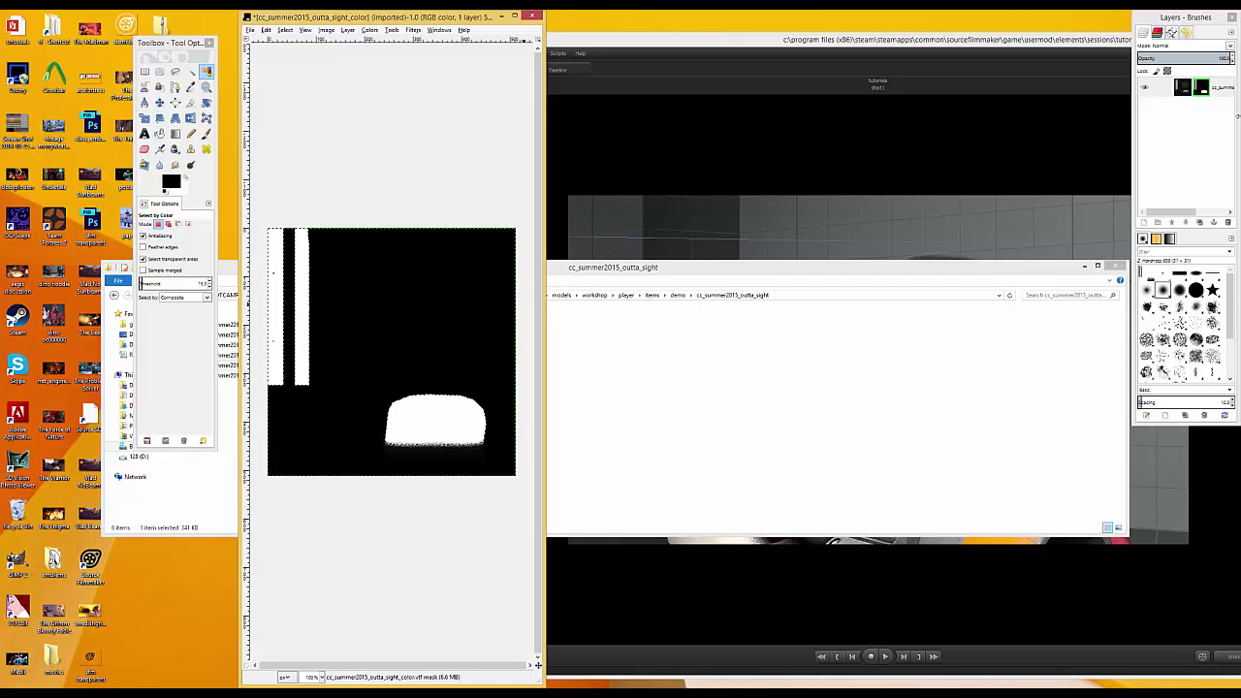
# - Stop showing the layer mask on the canvas and make the texture layer the active editing target
pyautogui.rightClick(1203, 88)
pyautogui.click(1150, 260)
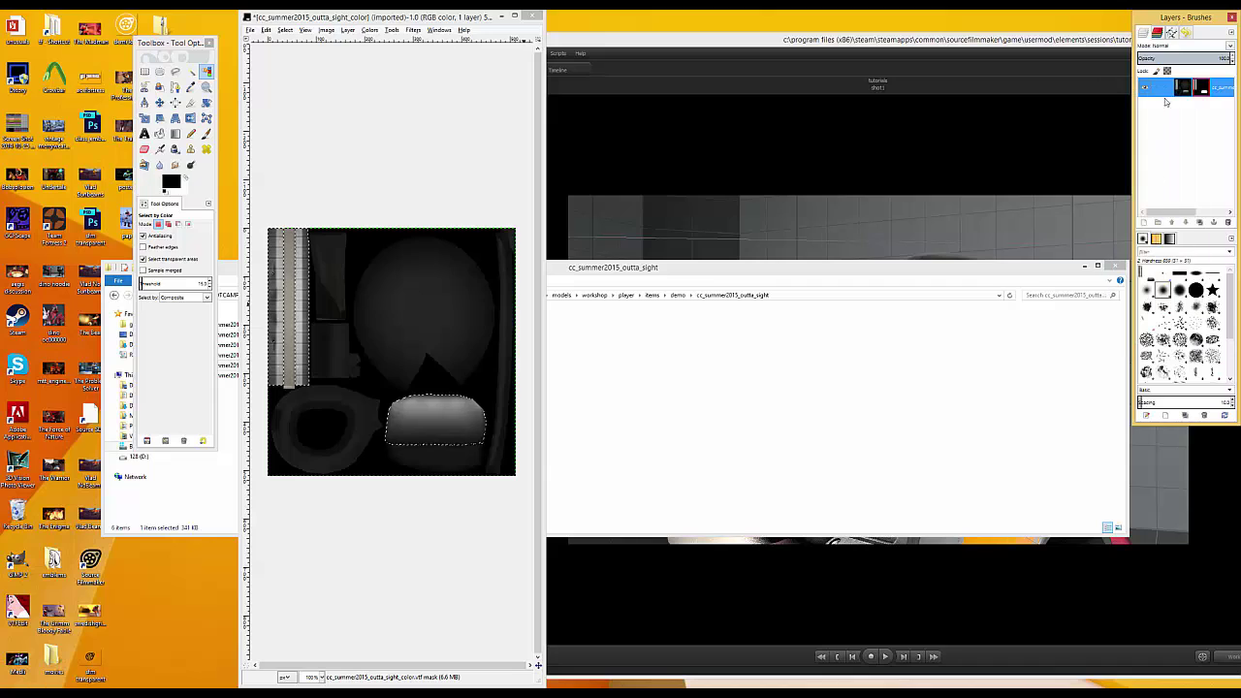
pyautogui.rightClick(1178, 89)
pyautogui.click(1130, 270)
# - Re-enable the layer mask and apply it permanently to the texture layer
pyautogui.rightClick(1202, 89)
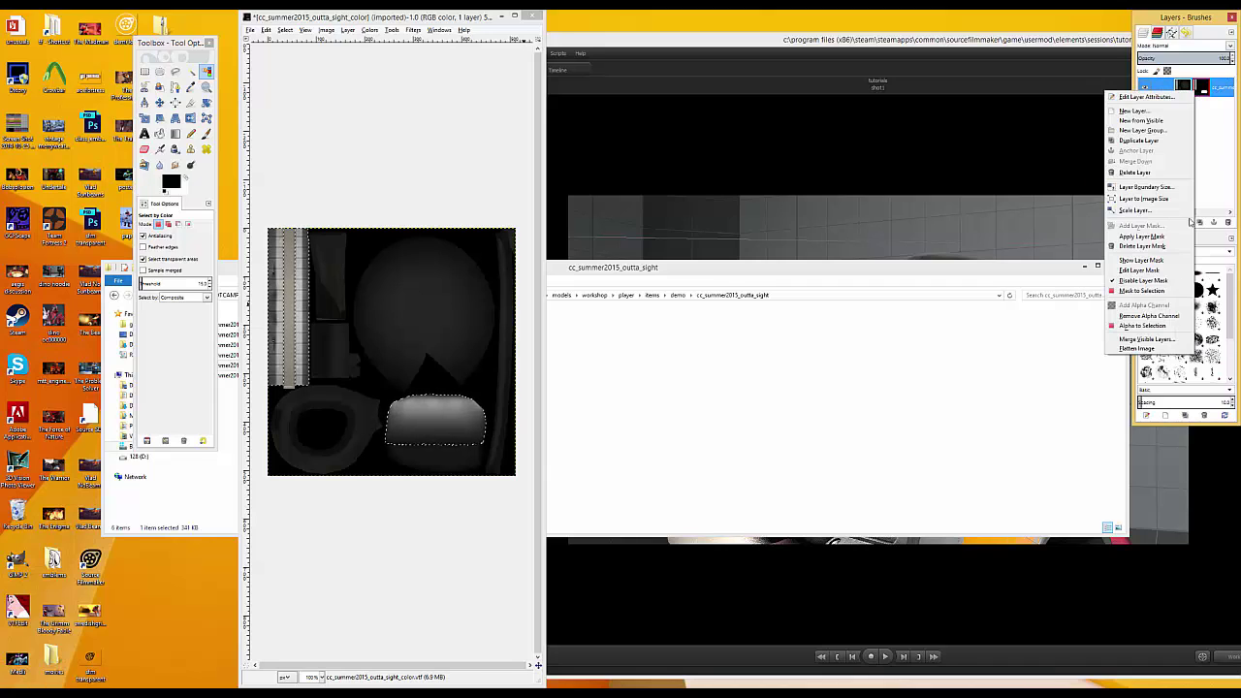
pyautogui.click(1139, 279)
pyautogui.rightClick(1199, 89)
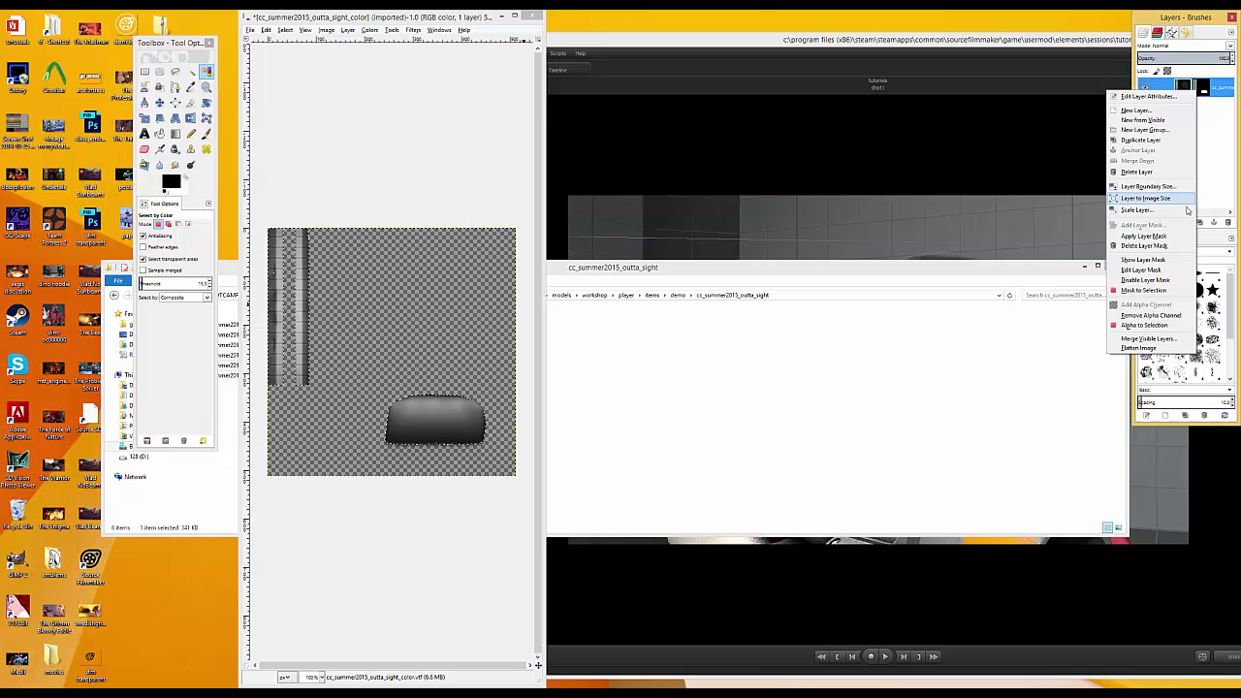
pyautogui.click(1147, 237)
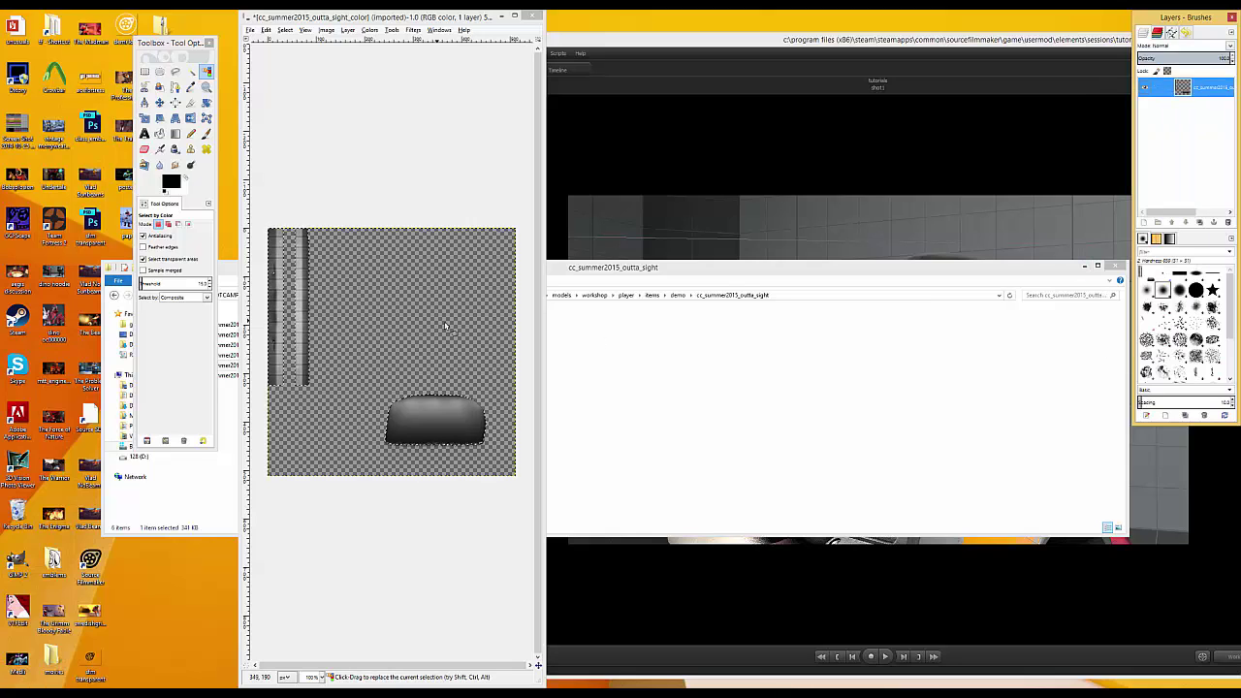
# - Start exporting the image and browse to game/texturefixes/materials/models/workshop/player/items/demo as the destination
pyautogui.hotkey('ctrl', 'shift', 'e')
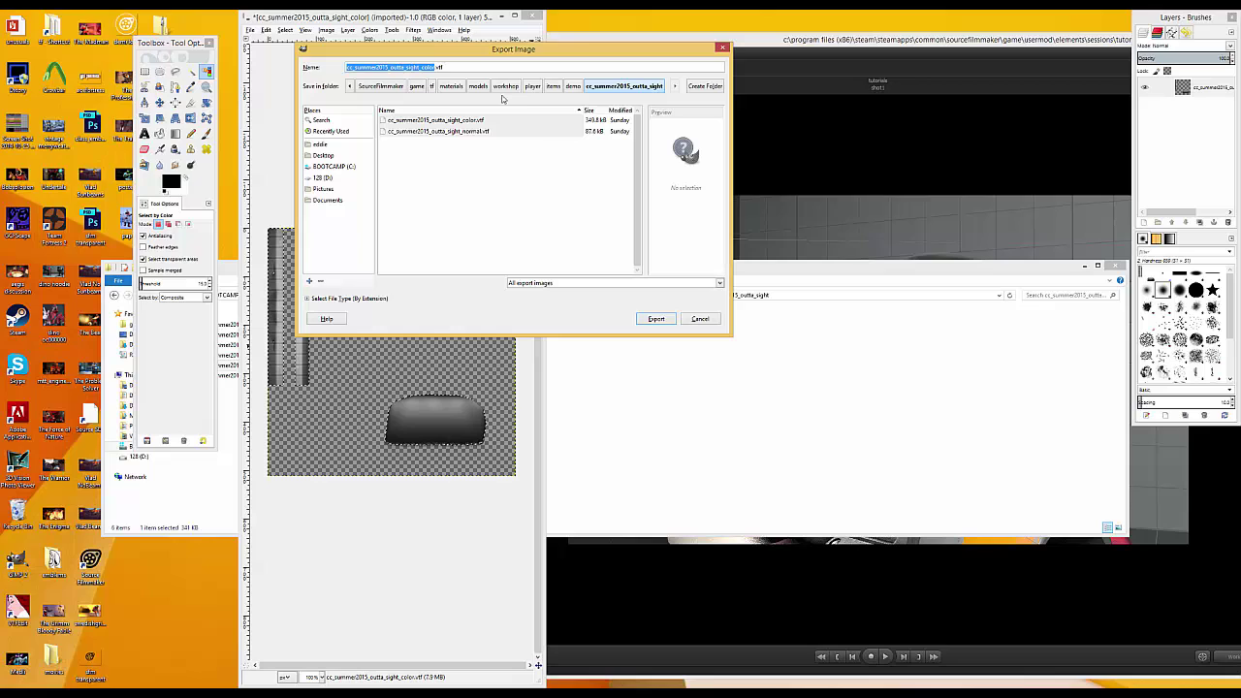
pyautogui.click(417, 88)
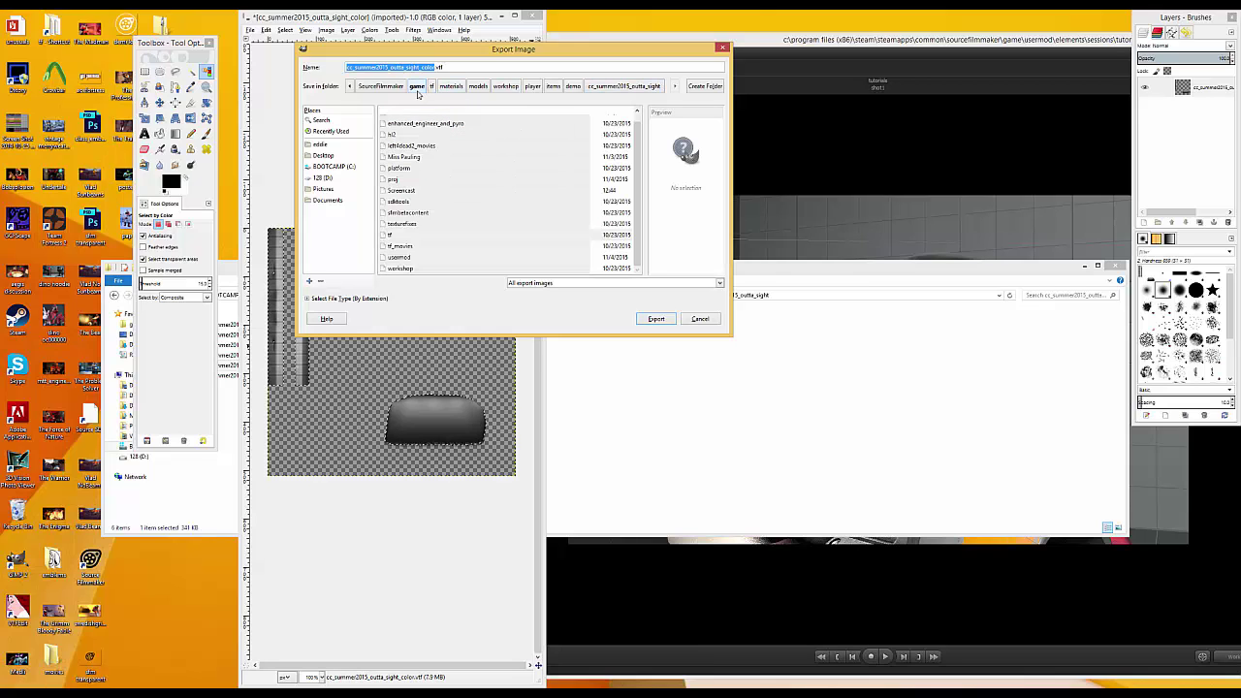
pyautogui.doubleClick(415, 226)
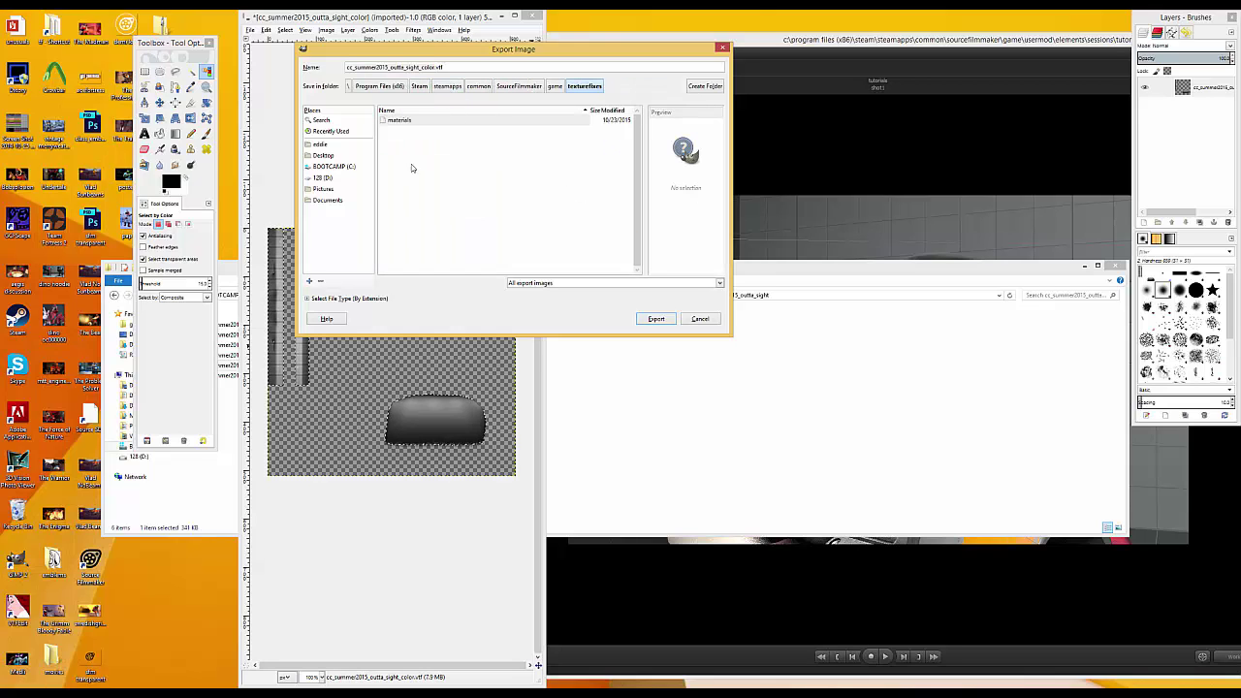
pyautogui.doubleClick(412, 122)
pyautogui.doubleClick(398, 120)
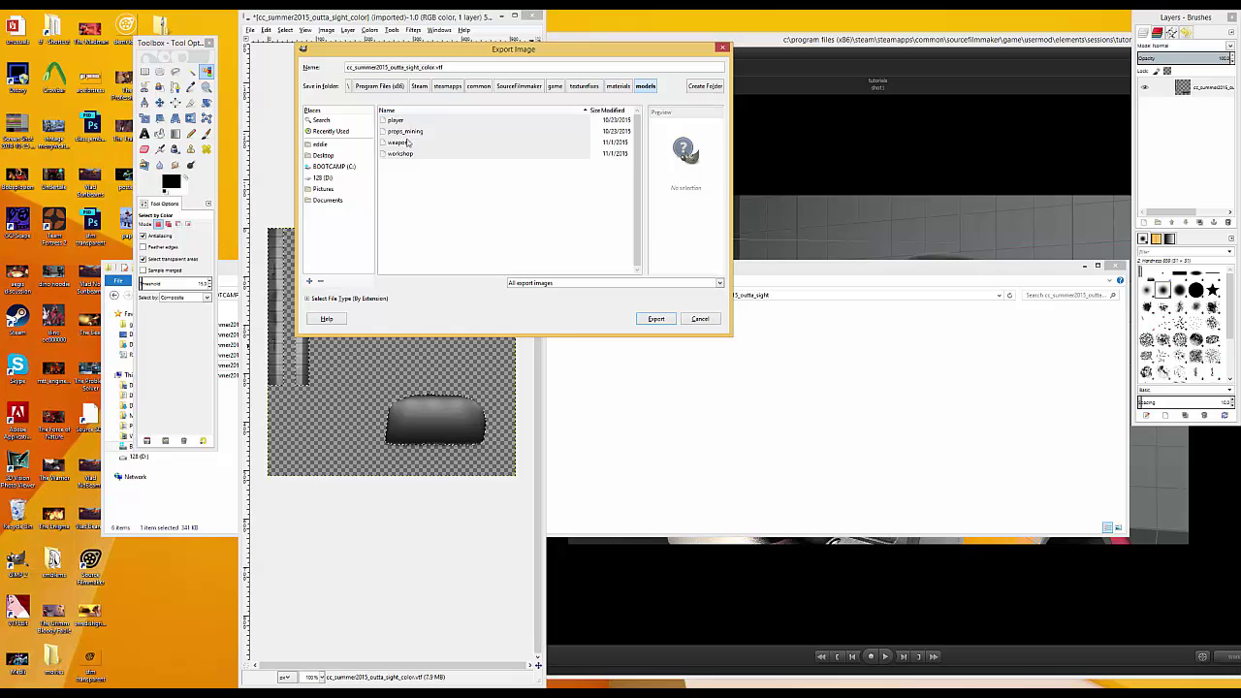
pyautogui.doubleClick(401, 153)
pyautogui.doubleClick(402, 120)
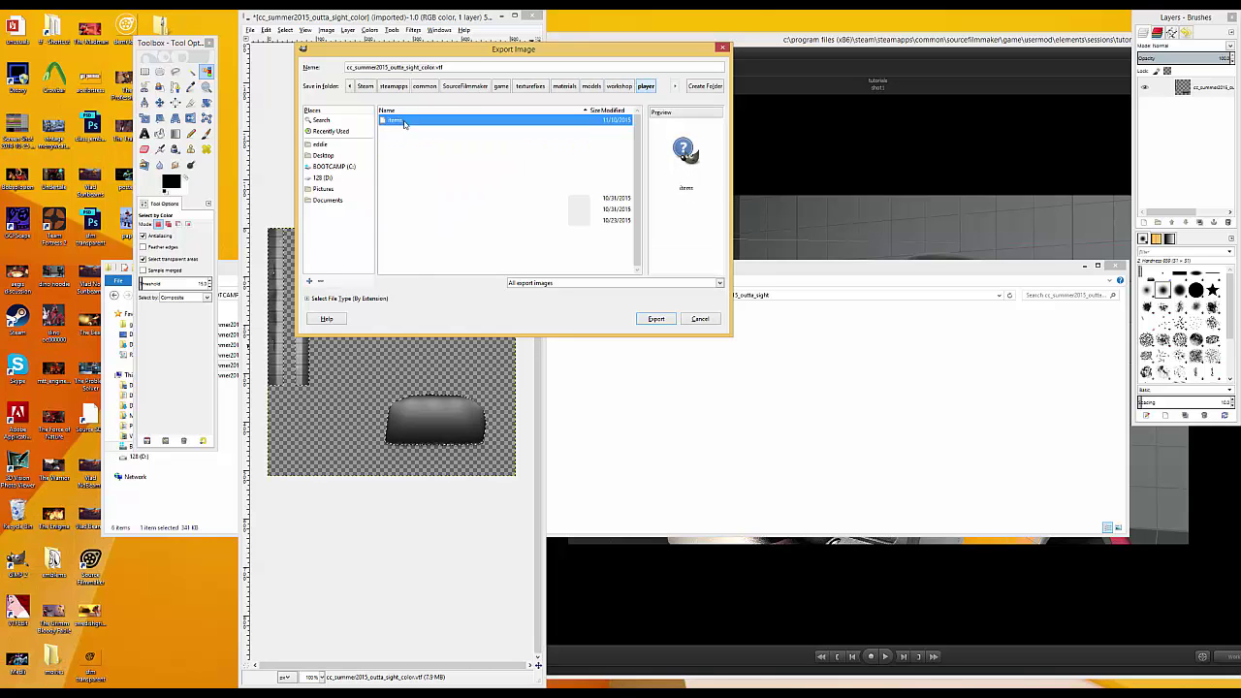
pyautogui.doubleClick(401, 119)
pyautogui.click(404, 133)
pyautogui.doubleClick(403, 134)
# - Create a cc_summer2015_outta_sight folder and export the texture into it as cc_summer2015_outta_sight_color.vtf
pyautogui.click(692, 86)
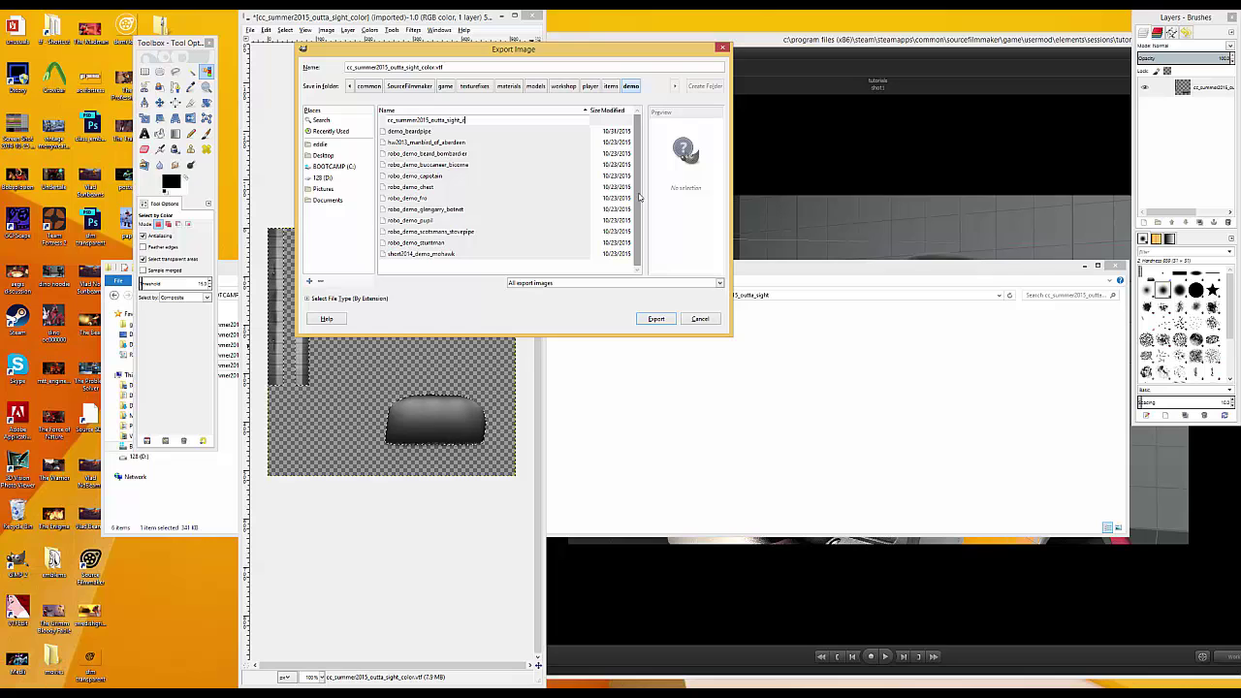
pyautogui.press('Return')
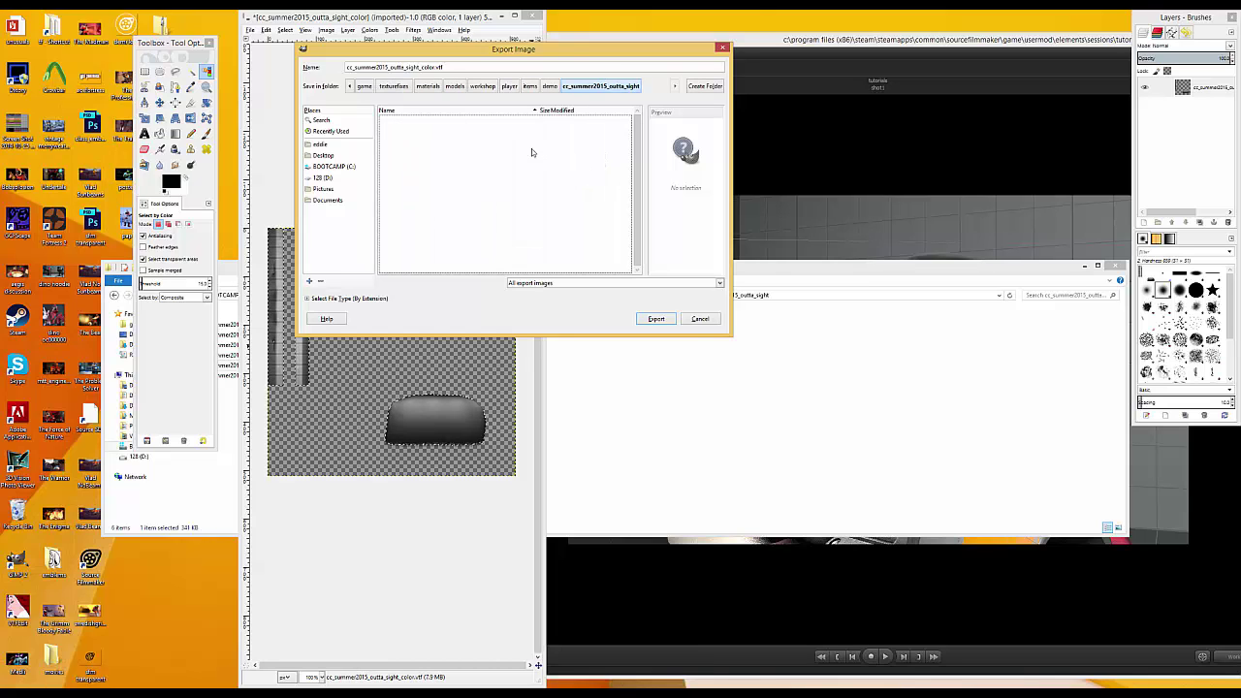
pyautogui.click(667, 322)
pyautogui.click(665, 429)
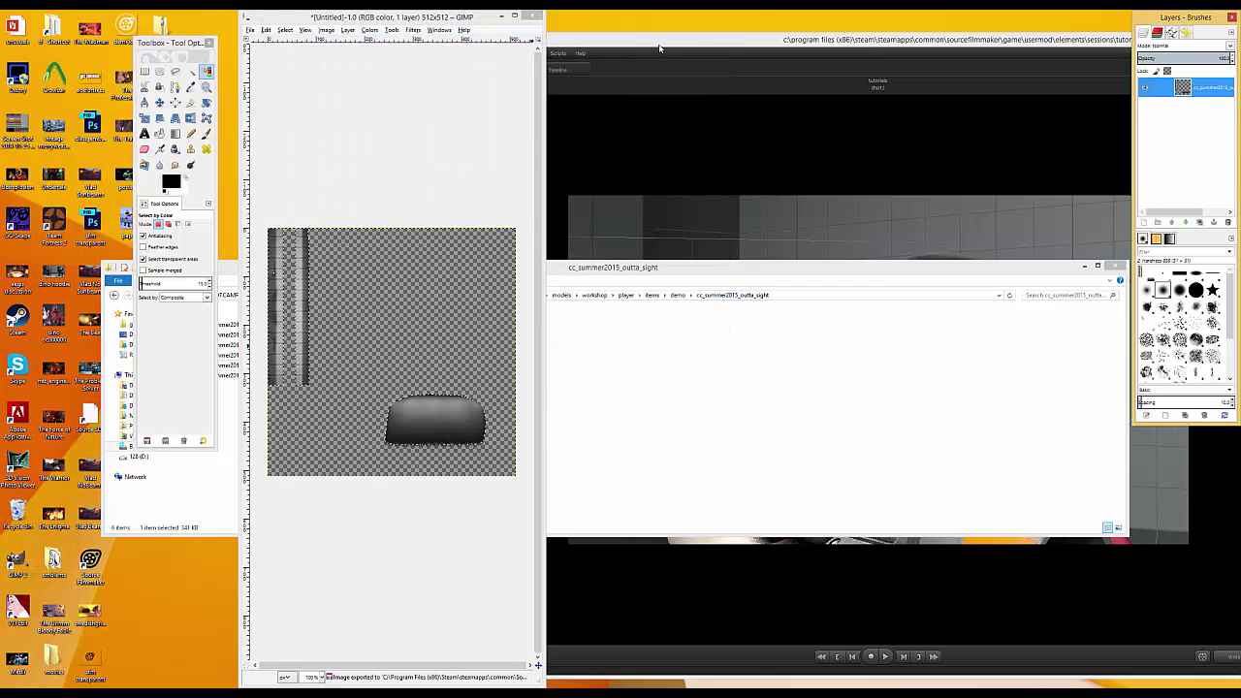
# - Switch to Source Filmmaker, bring up the Animation Set Editor, and examine the Demoman's sunglasses and headband
pyautogui.doubleClick(652, 44)
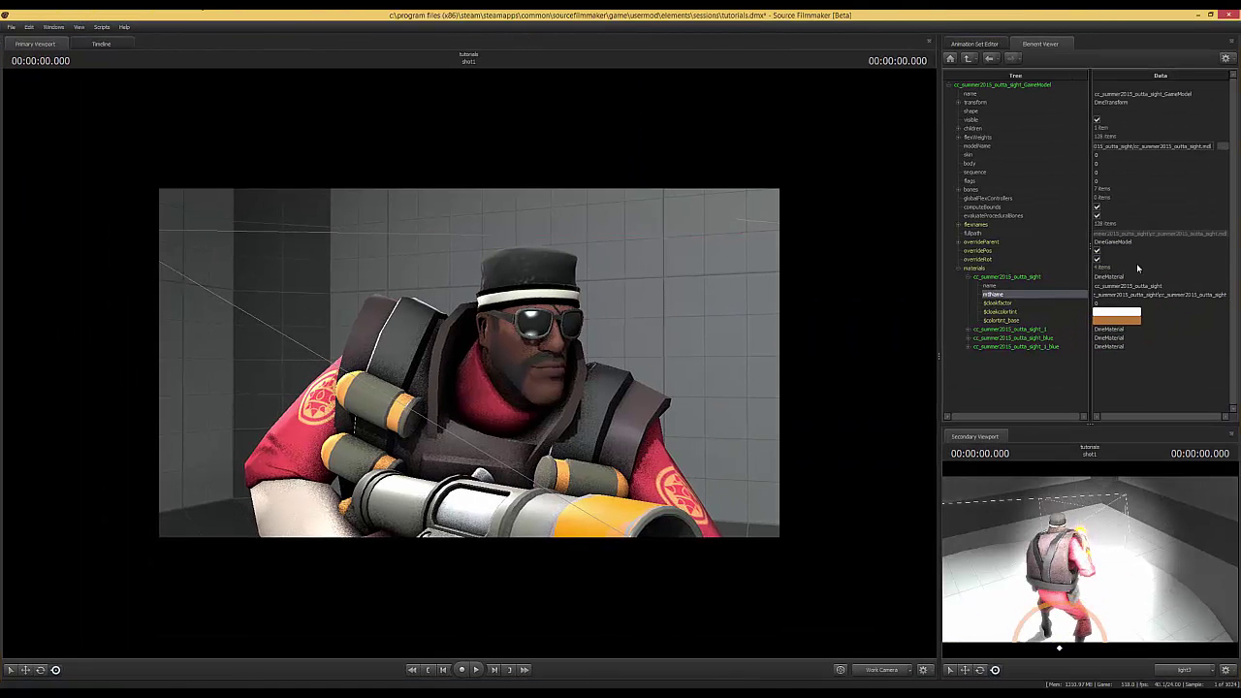
pyautogui.click(974, 44)
pyautogui.moveTo(594, 242); pyautogui.dragTo(708, 254)
pyautogui.press('s')
pyautogui.press('w')
pyautogui.press('a')
pyautogui.moveTo(553, 297); pyautogui.dragTo(518, 264)
pyautogui.press('w')
pyautogui.press('s')
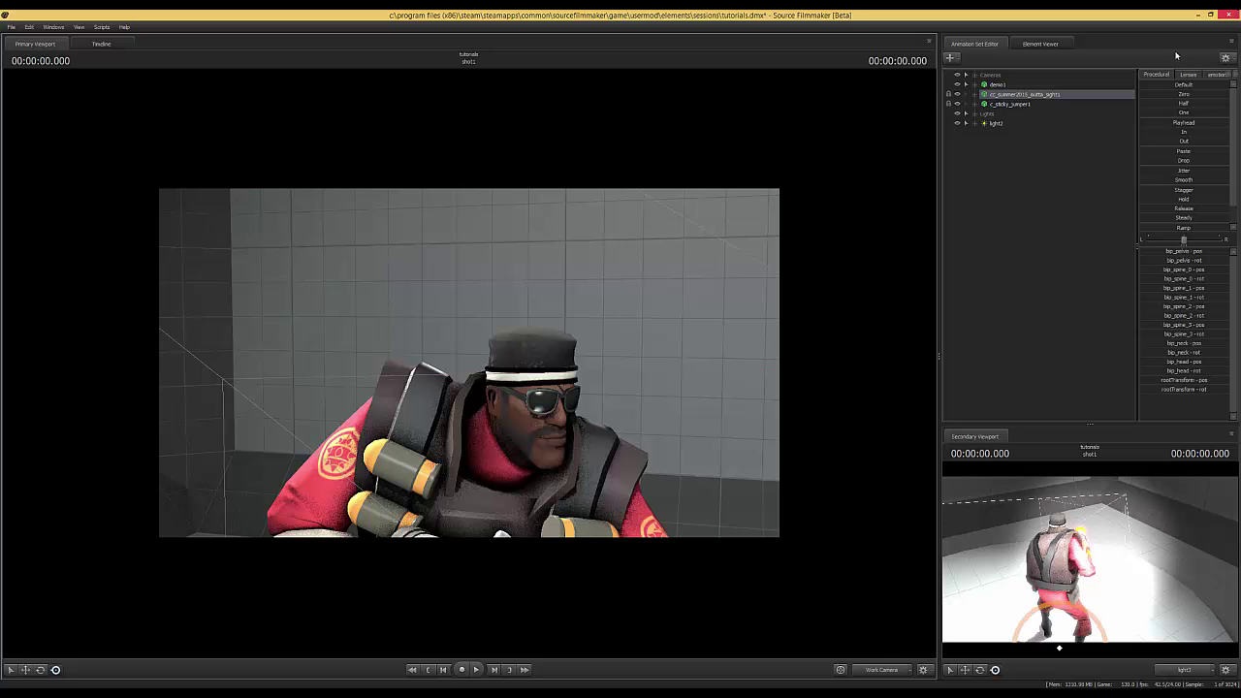
pyautogui.moveTo(648, 339); pyautogui.dragTo(476, 366)
# - Open the console, enlarge it, and run mat_reloadallmaterials
pyautogui.press('`')
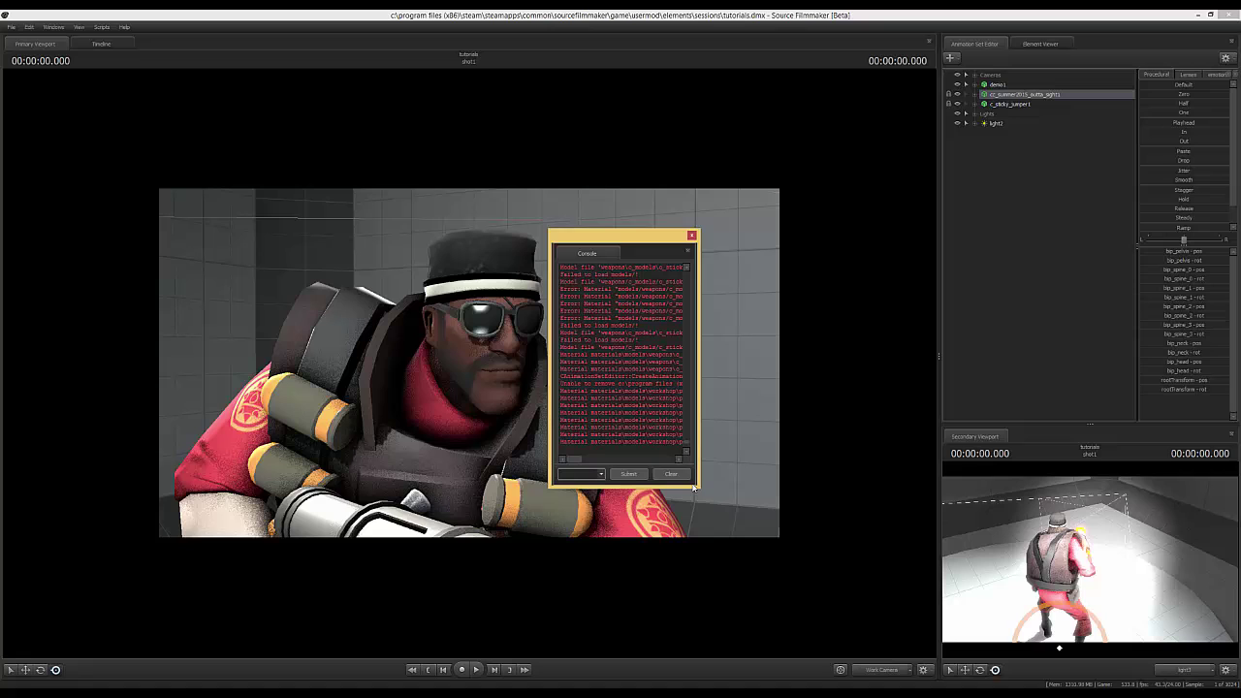
pyautogui.moveTo(700, 490); pyautogui.dragTo(1231, 622)
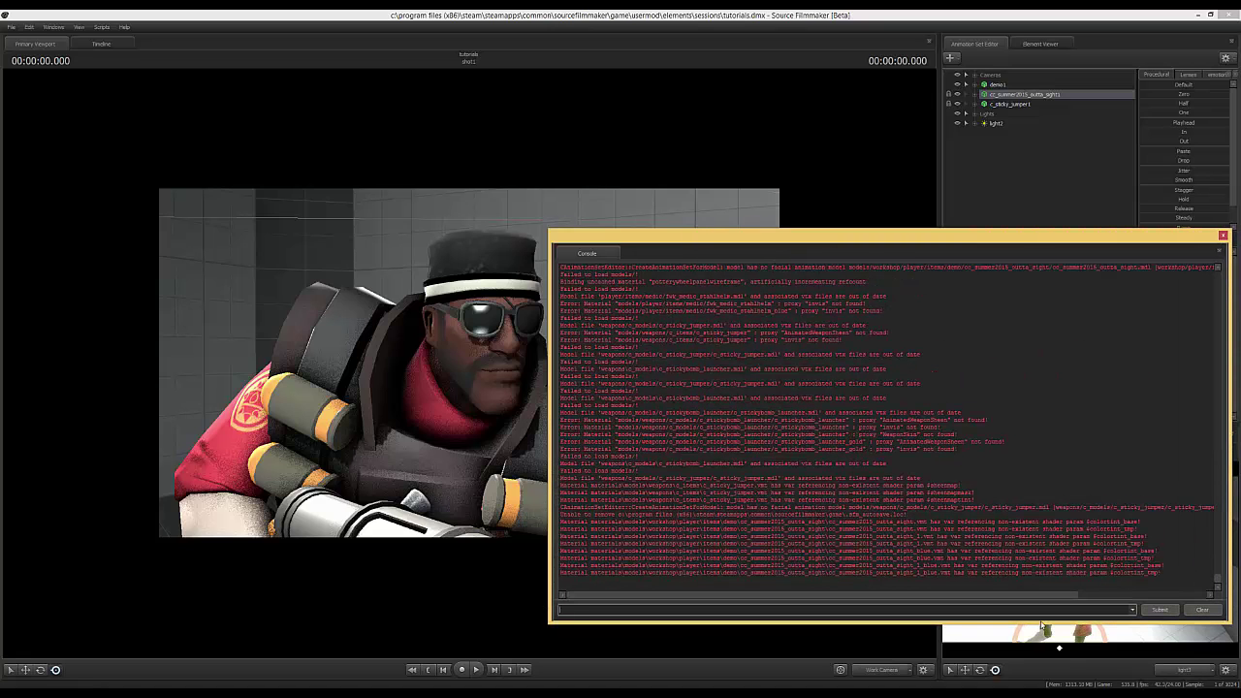
pyautogui.write('mat')
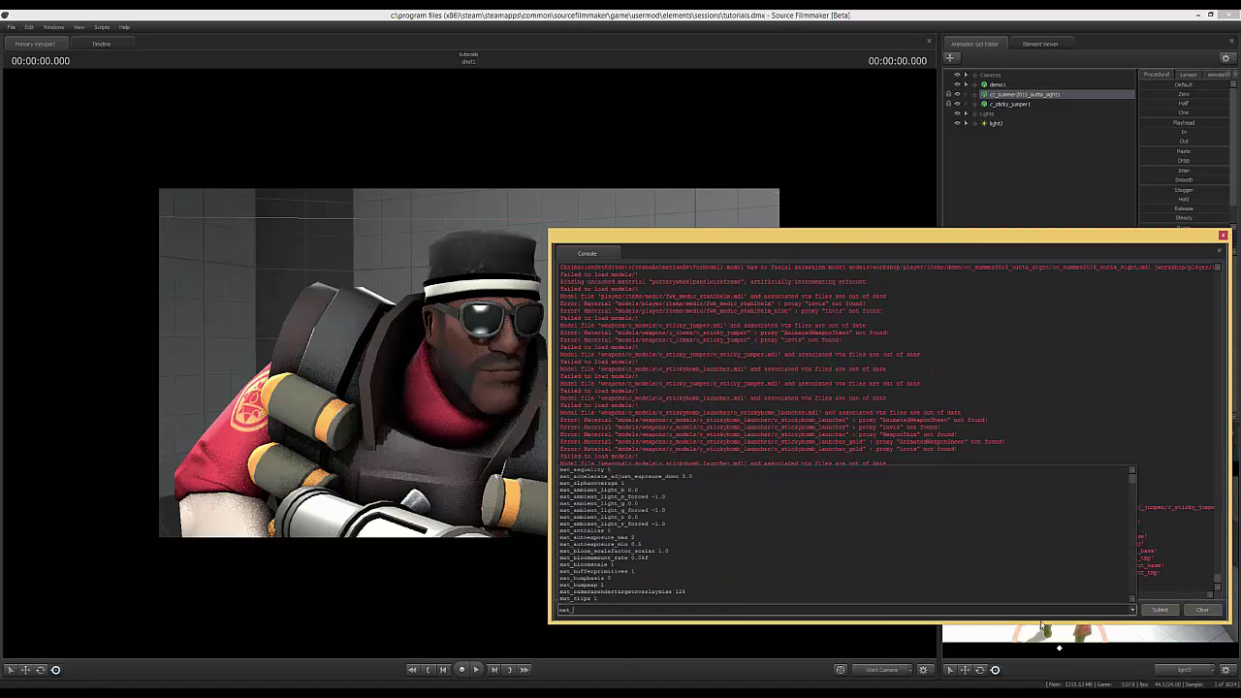
pyautogui.write('_reloadallmaterials')
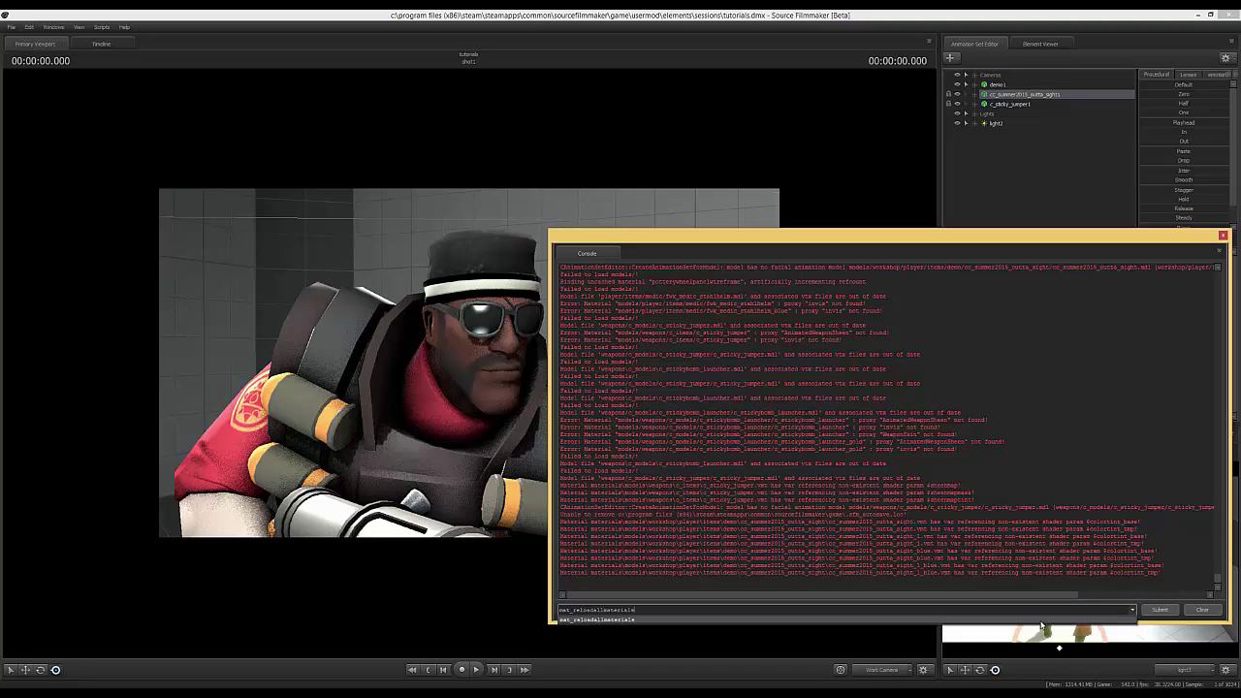
pyautogui.press('Return')
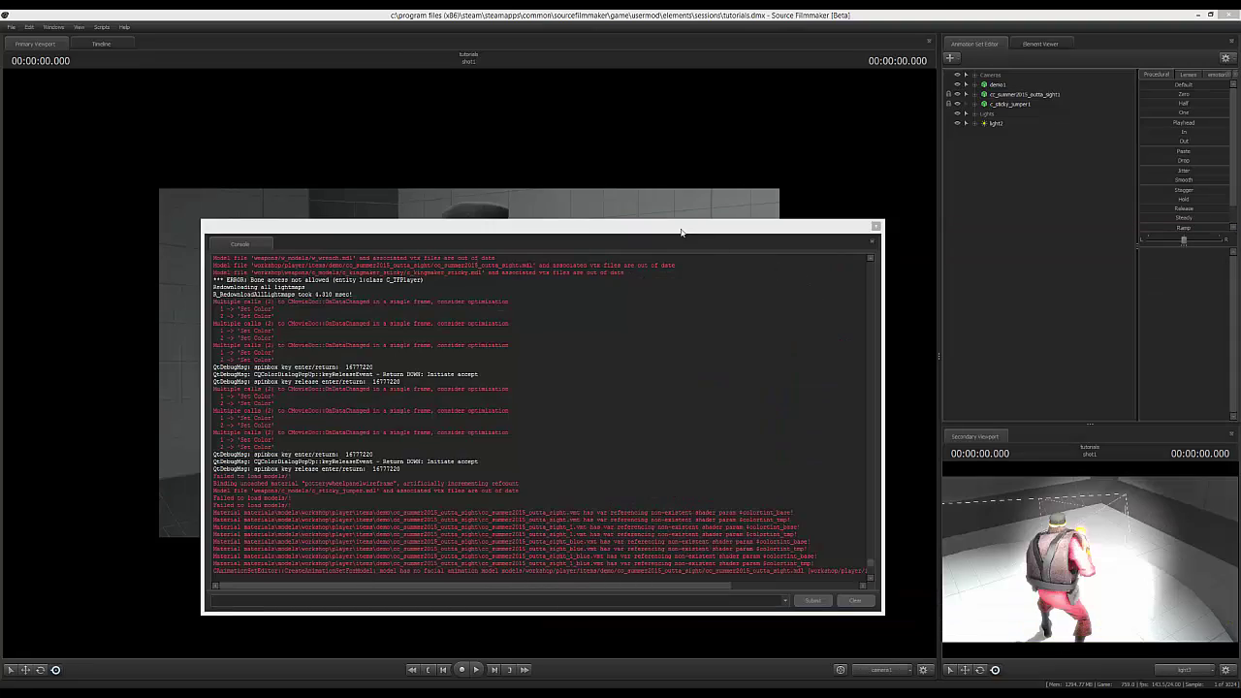
# - Set the secondary viewport to the work camera, move the console aside, and close it
pyautogui.moveTo(681, 231); pyautogui.dragTo(821, 177)
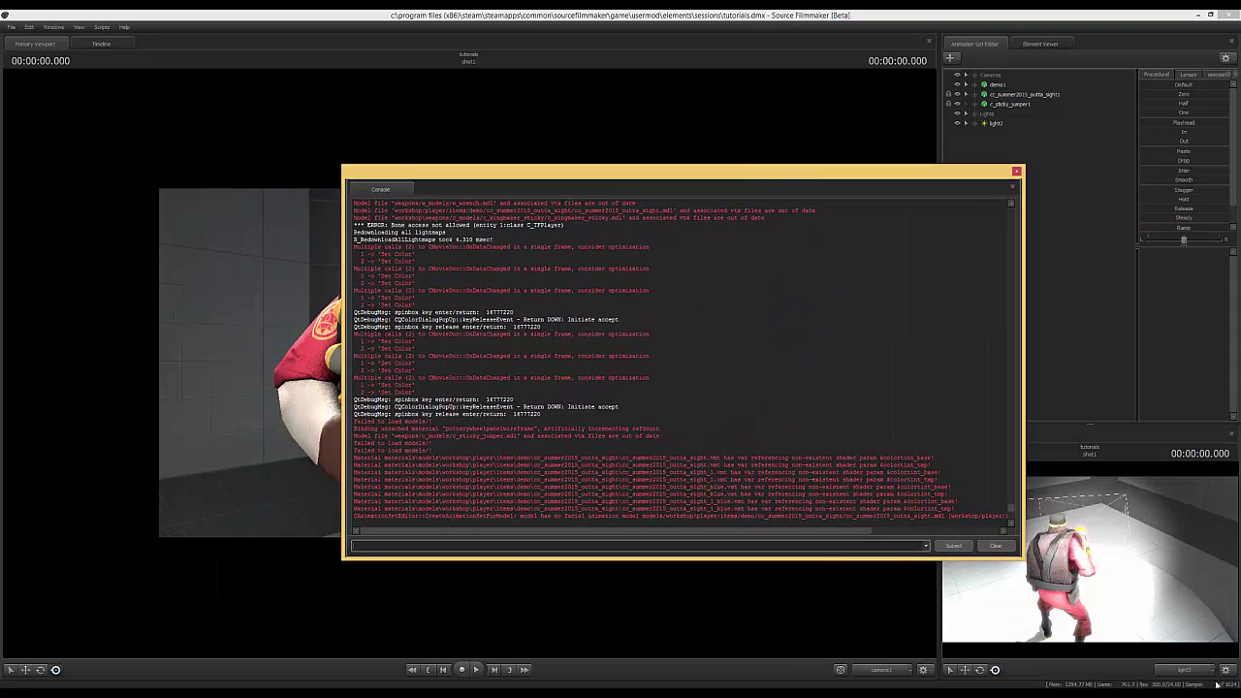
pyautogui.click(1178, 667)
pyautogui.moveTo(1145, 594); pyautogui.dragTo(1125, 564)
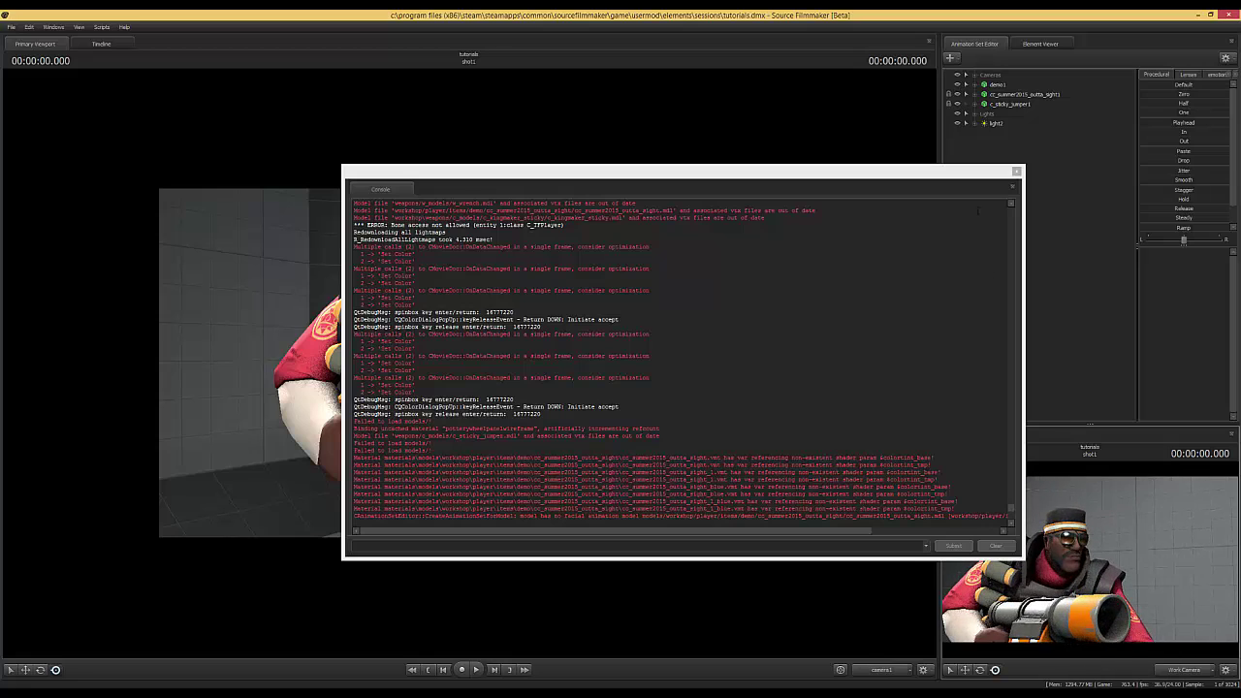
pyautogui.moveTo(1024, 172); pyautogui.dragTo(1135, 226)
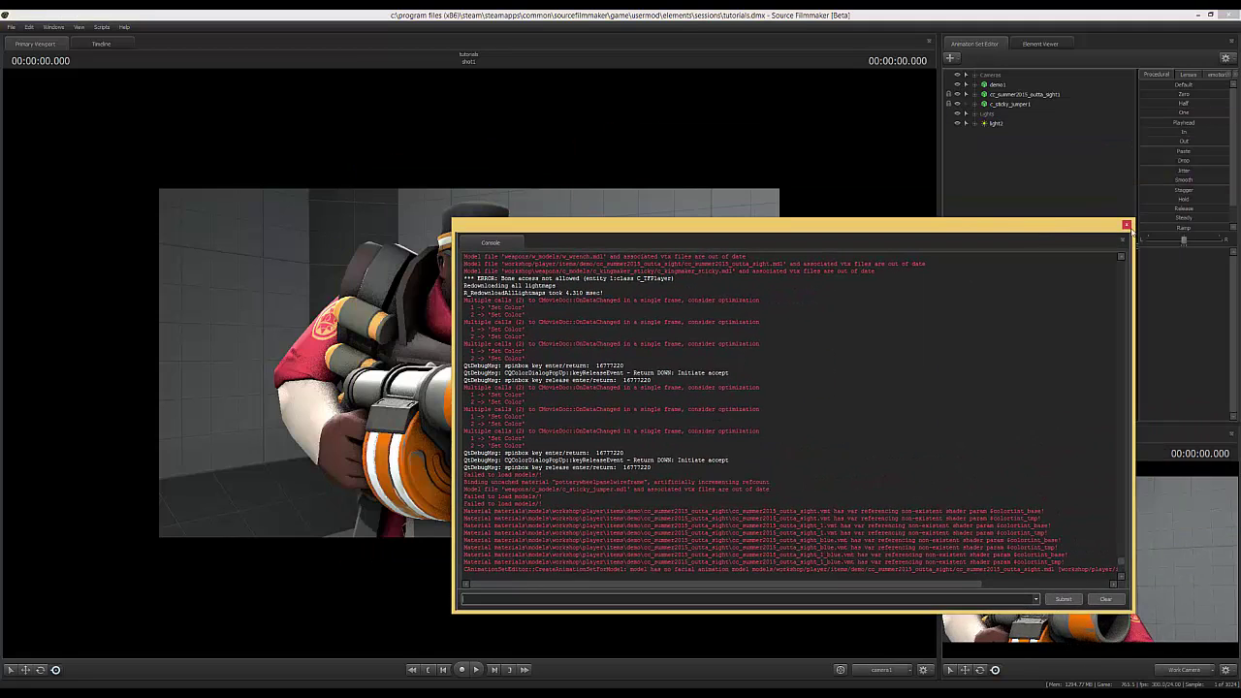
pyautogui.click(1127, 225)
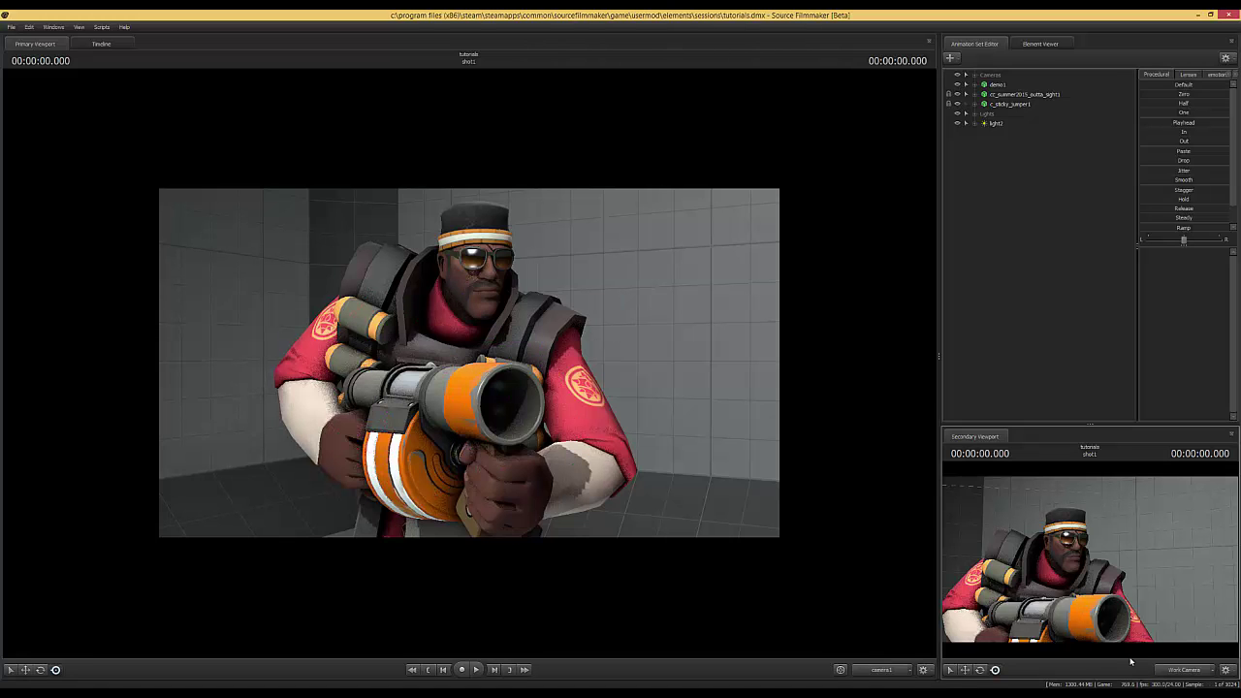
# - Show camera1 in the secondary viewport and the work camera in the primary one, and frame the Demoman's sunglasses up close
pyautogui.click(1175, 671)
pyautogui.click(883, 668)
pyautogui.moveTo(621, 417); pyautogui.dragTo(592, 359)
pyautogui.press('w')
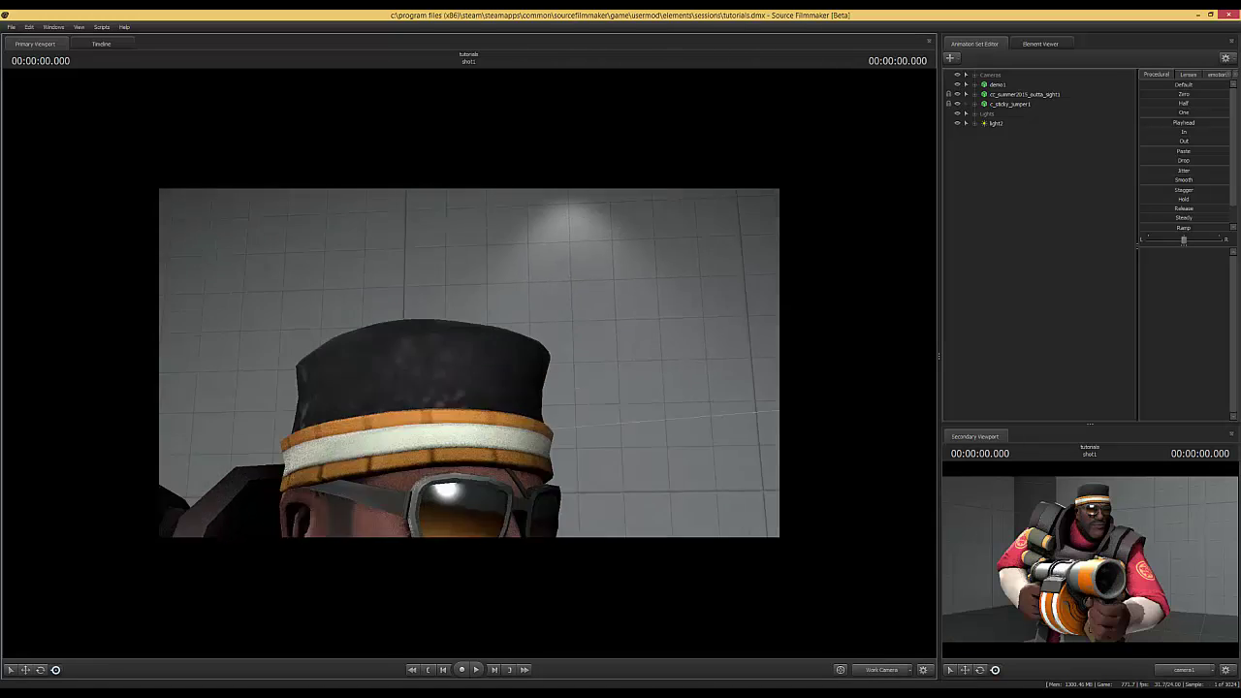
pyautogui.moveTo(469, 363); pyautogui.dragTo(887, 426)
pyautogui.press('d')
pyautogui.press('a')
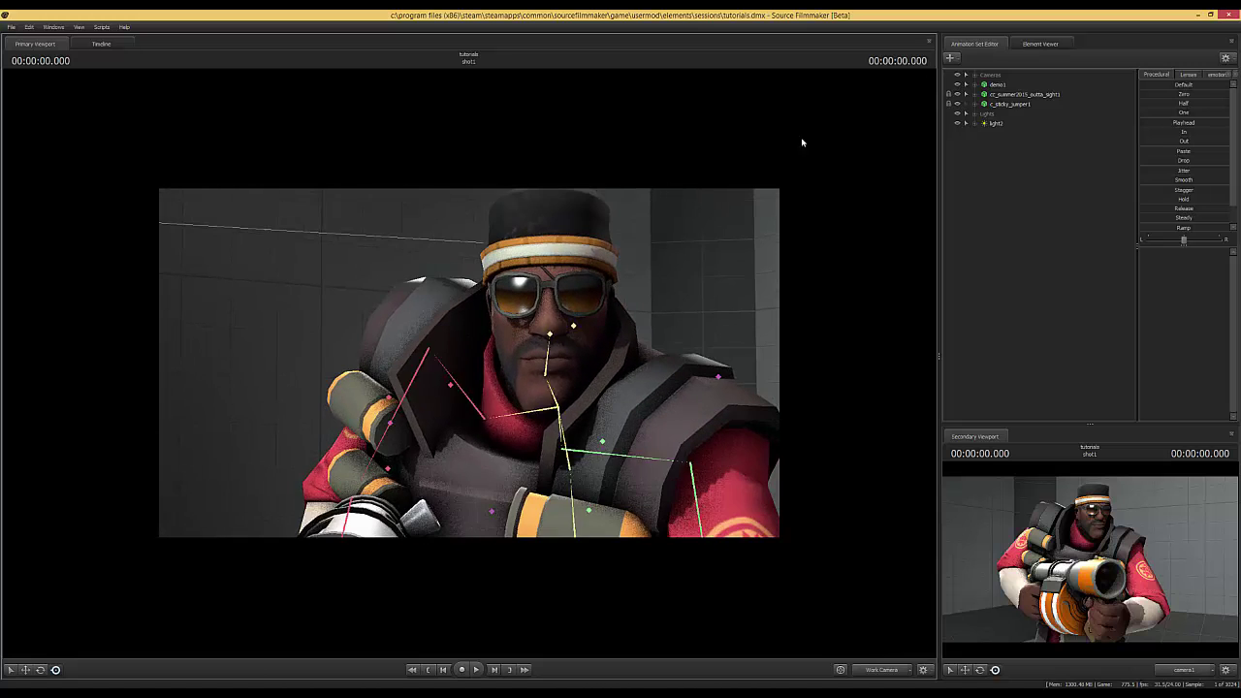
# - Try skin 1 on the demo1 model and undo the change
pyautogui.click(998, 85)
pyautogui.rightClick(1000, 87)
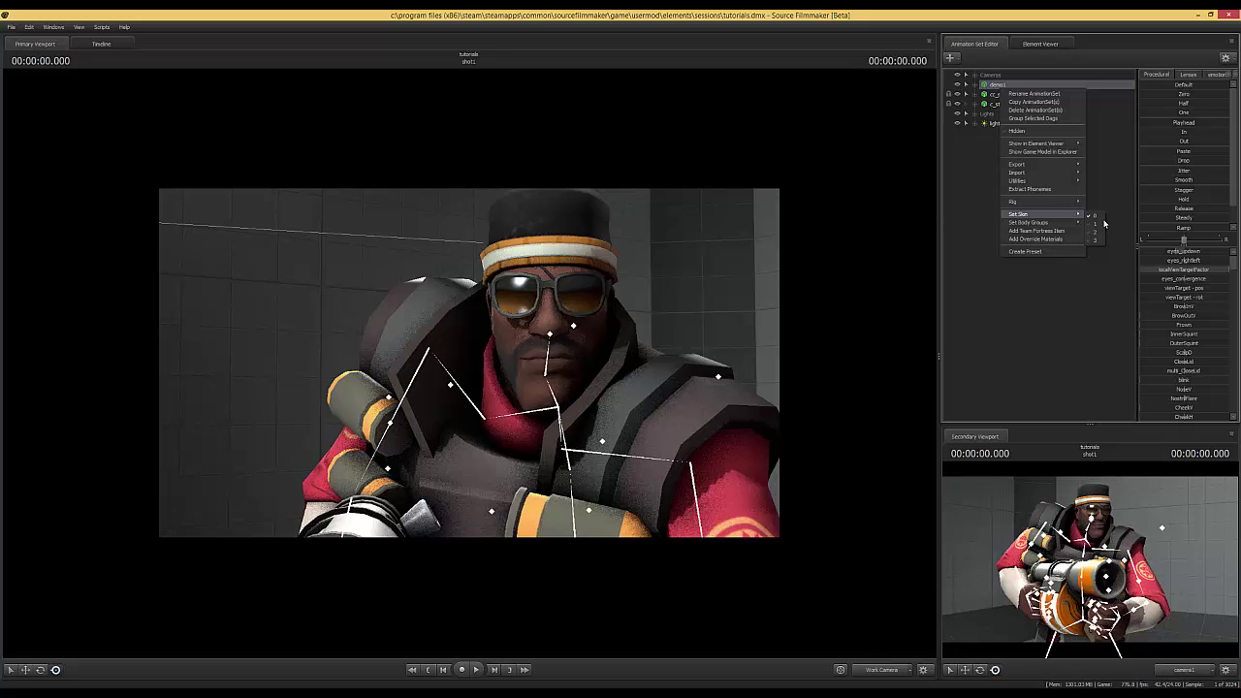
pyautogui.click(1094, 226)
pyautogui.hotkey('ctrl', 'z')
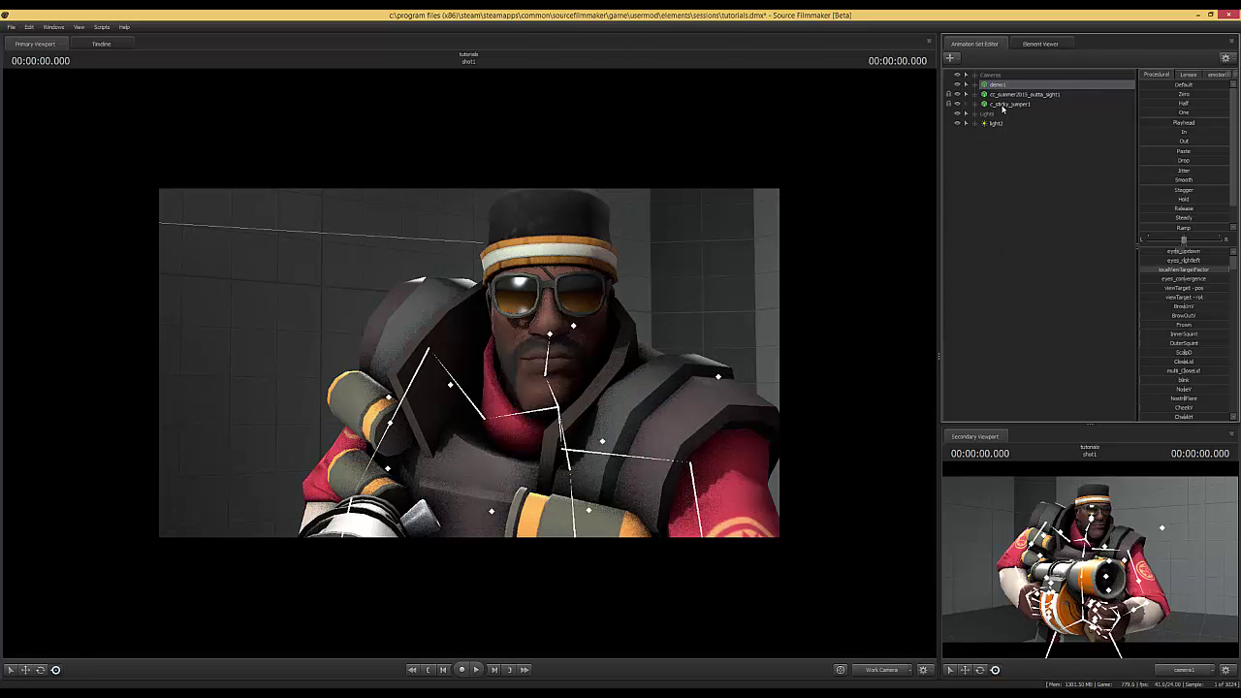
# - Change the skin of the cc_summer2015_outta_sight1 model, view the sunglasses from another angle, and save the session
pyautogui.rightClick(1002, 104)
pyautogui.rightClick(1005, 94)
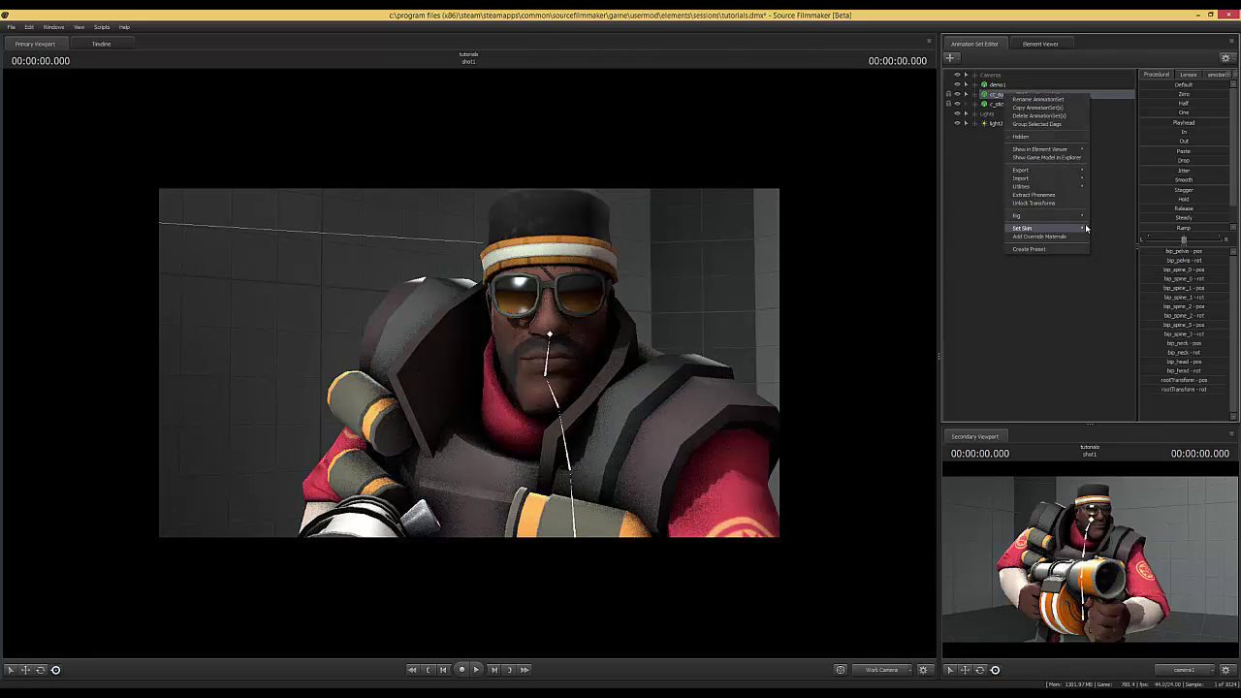
pyautogui.click(1101, 239)
pyautogui.moveTo(469, 362); pyautogui.dragTo(602, 363)
pyautogui.hotkey('ctrl', 's')
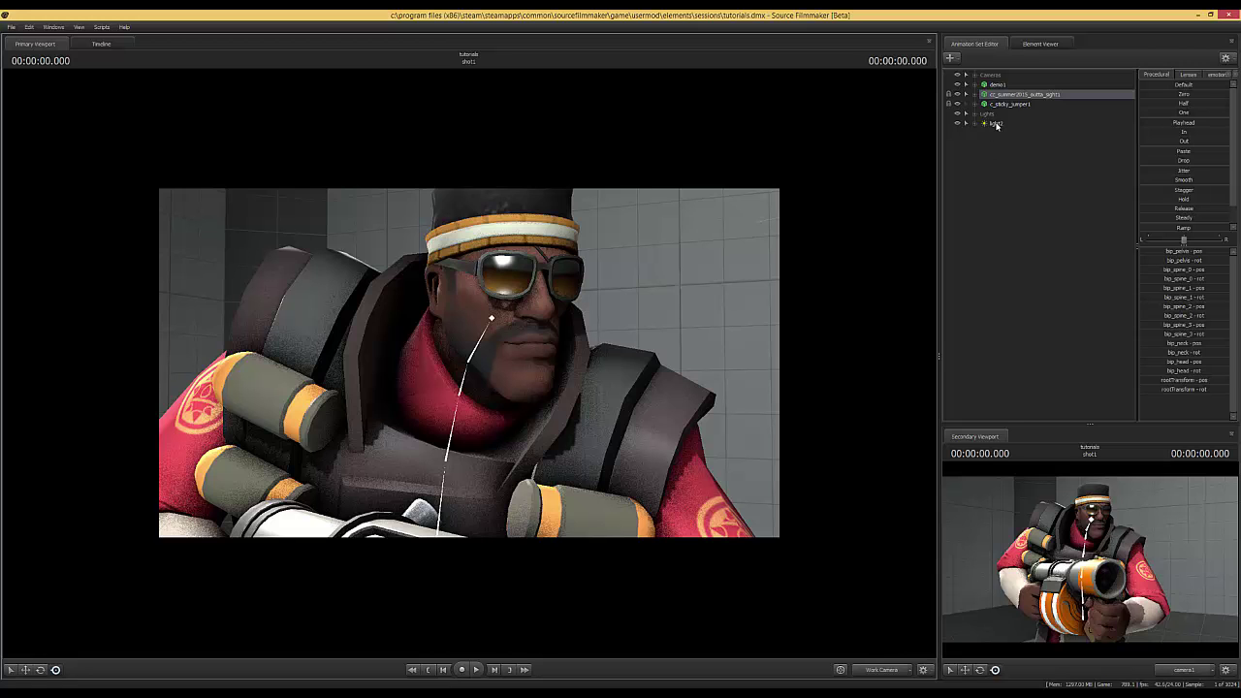
# - Examine how the sunglasses' lenses and frames react to the light from different distances and angles
pyautogui.moveTo(470, 362); pyautogui.dragTo(473, 315)
pyautogui.press('w')
pyautogui.press('s')
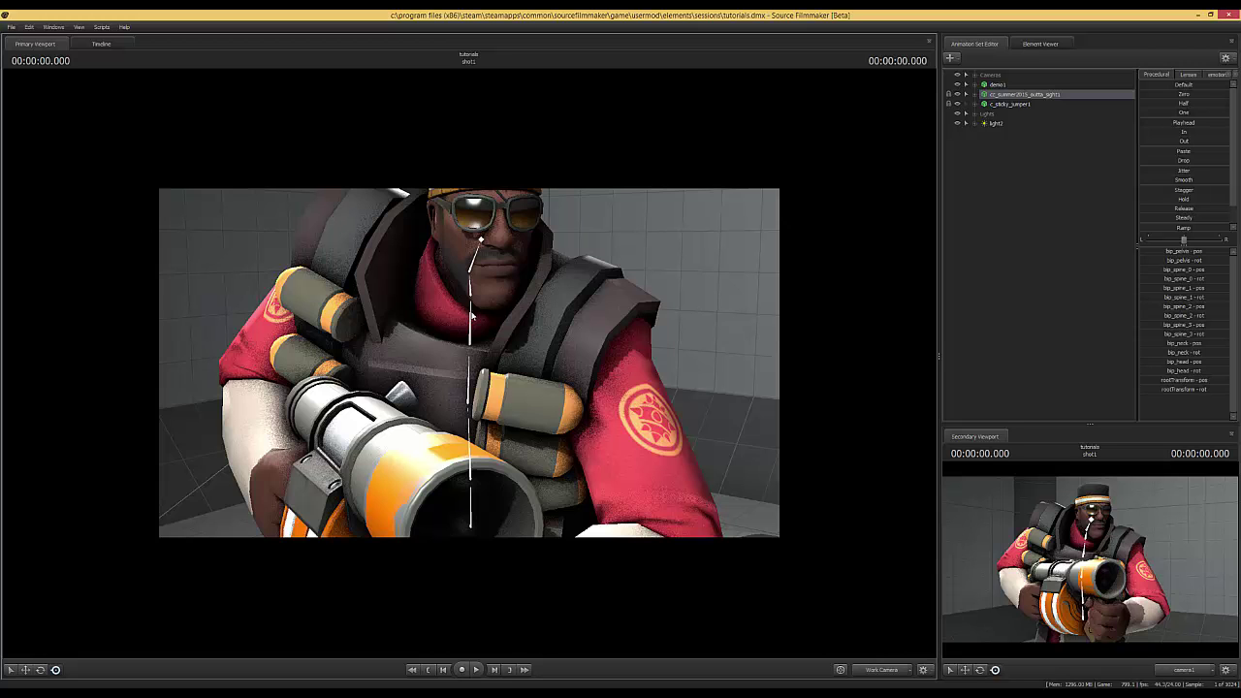
pyautogui.moveTo(344, 357); pyautogui.dragTo(351, 283)
pyautogui.press('s')
pyautogui.press('w')
pyautogui.moveTo(469, 363)
pyautogui.mouseDown()
pyautogui.moveTo(479, 384)
pyautogui.moveTo(515, 382)
pyautogui.moveTo(539, 355)
pyautogui.moveTo(459, 355)
pyautogui.moveTo(517, 361)
pyautogui.moveTo(504, 375)
pyautogui.moveTo(514, 339)
pyautogui.moveTo(450, 376)
pyautogui.moveTo(446, 357)
pyautogui.moveTo(479, 355)
pyautogui.mouseUp()
pyautogui.press('a')
pyautogui.press('d')
pyautogui.press('a')
pyautogui.press('s')
pyautogui.press('w')
pyautogui.press('d')
pyautogui.press('s')
pyautogui.press('w')
pyautogui.press('a')
pyautogui.moveTo(514, 281); pyautogui.dragTo(870, 170)
pyautogui.press('d')
pyautogui.press('s')
# - Add override materials to the cc_summer2015_outta_sight1 model and list the properties of its cc_summer2015_outta_sight and cc_summer2015_outta_sight_1 materials
pyautogui.rightClick(990, 102)
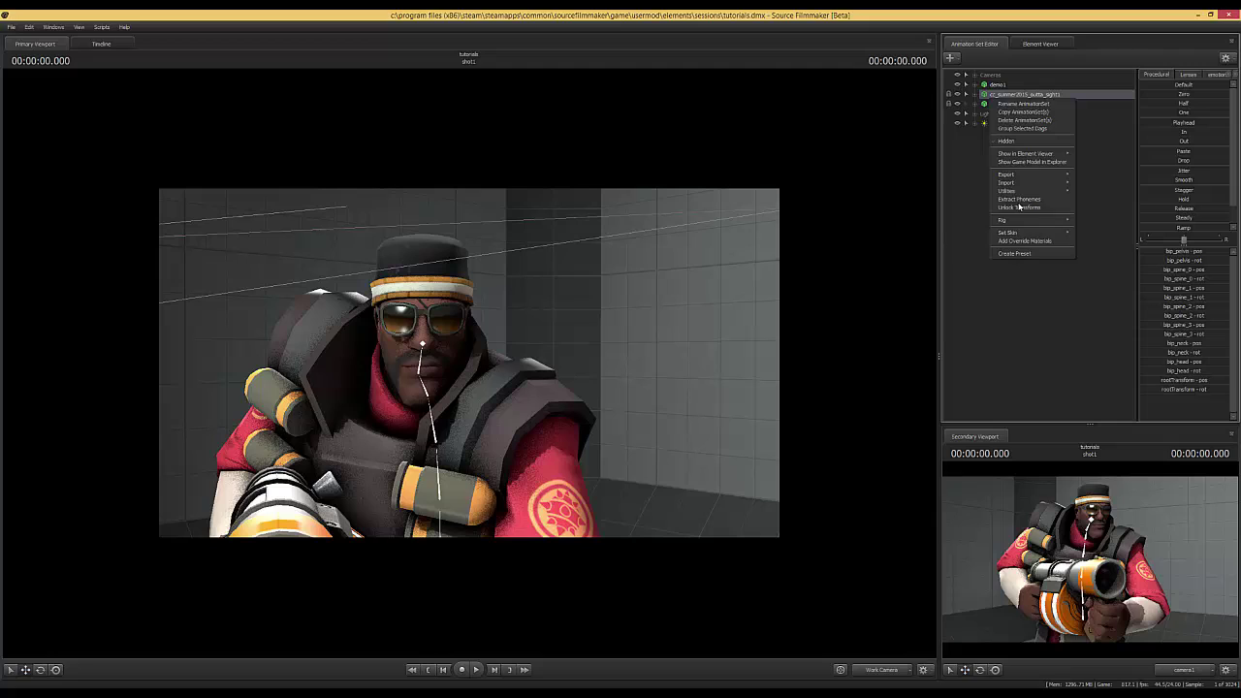
pyautogui.click(1030, 244)
pyautogui.rightClick(1009, 100)
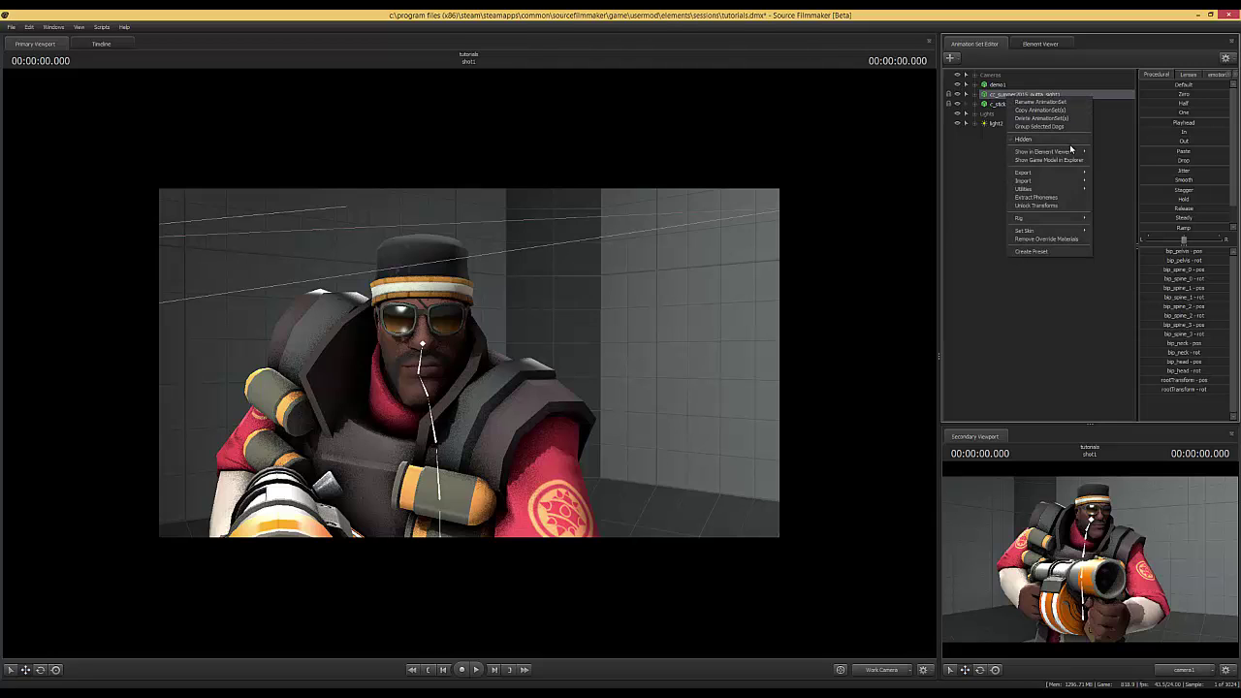
pyautogui.click(1110, 160)
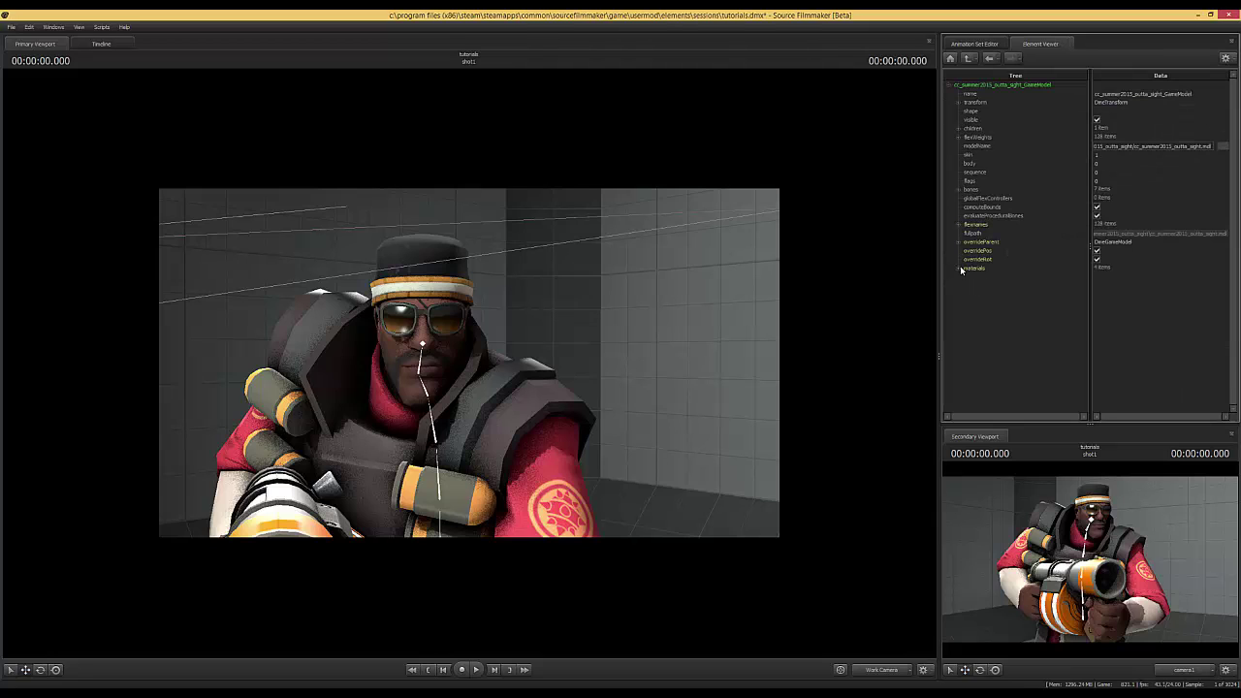
pyautogui.click(961, 268)
pyautogui.click(966, 285)
pyautogui.click(967, 278)
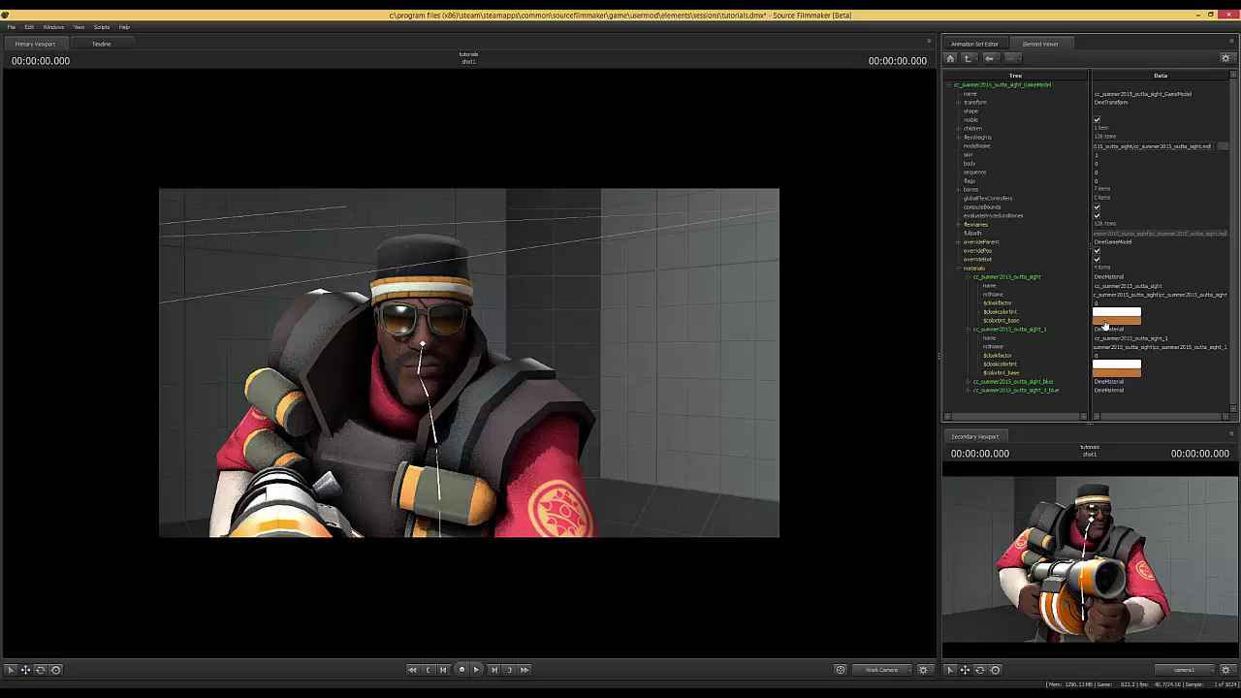
# - Set the $colortint_base color of the cc_summer2015_outta_sight material to a pale peach
pyautogui.click(1117, 320)
pyautogui.click(1155, 349)
pyautogui.moveTo(1155, 349); pyautogui.dragTo(1169, 354)
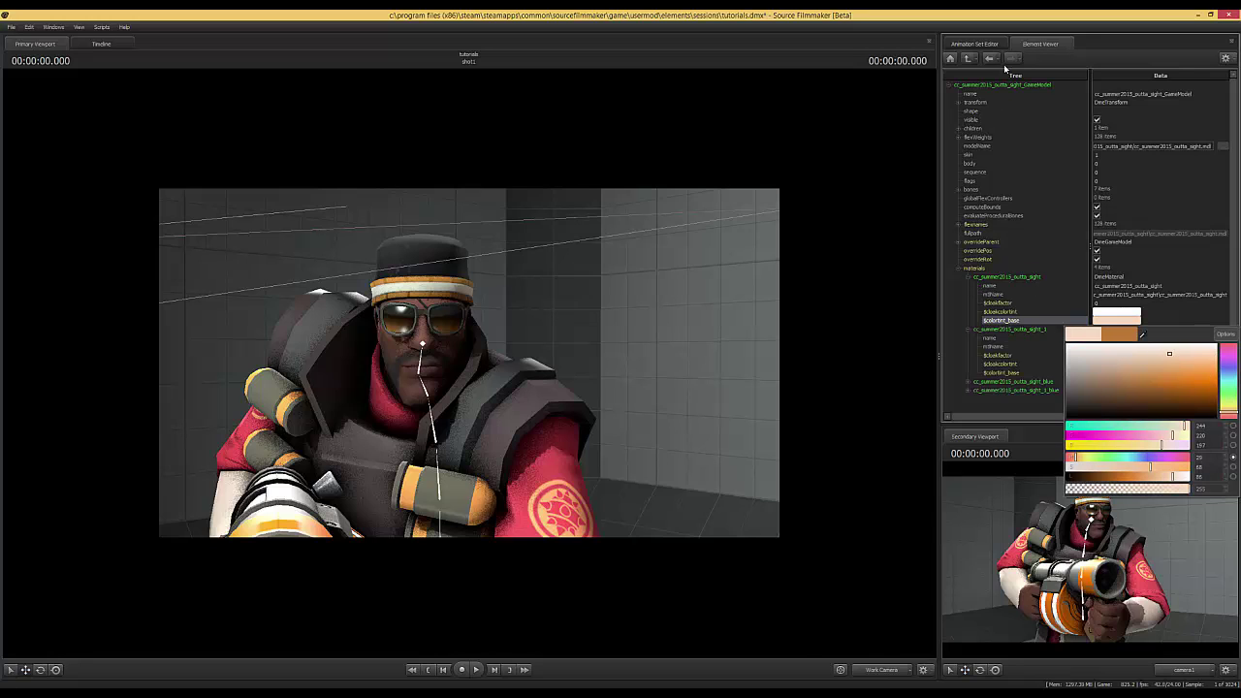
# - Expand the two blue materials and set the $colortint_base color of cc_summer2015_outta_sight_blue to a pale cream
pyautogui.click(968, 384)
pyautogui.click(968, 391)
pyautogui.click(967, 383)
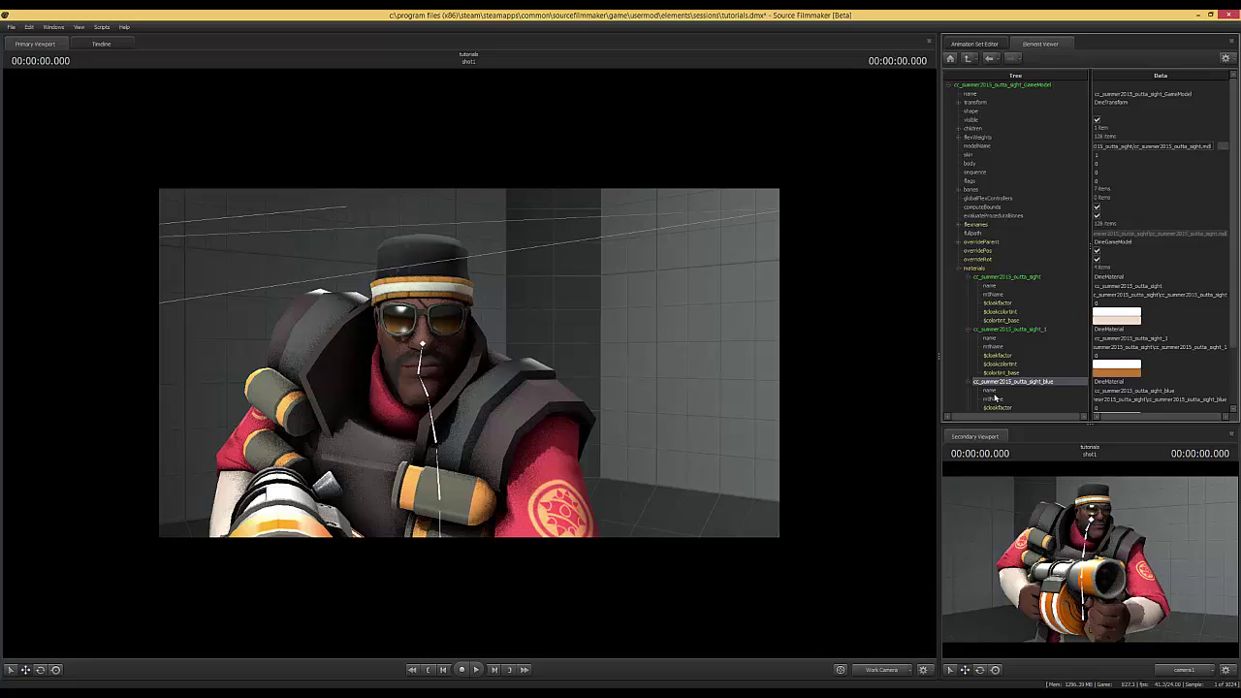
pyautogui.scroll(-3, 1014, 386)
pyautogui.click(1113, 355)
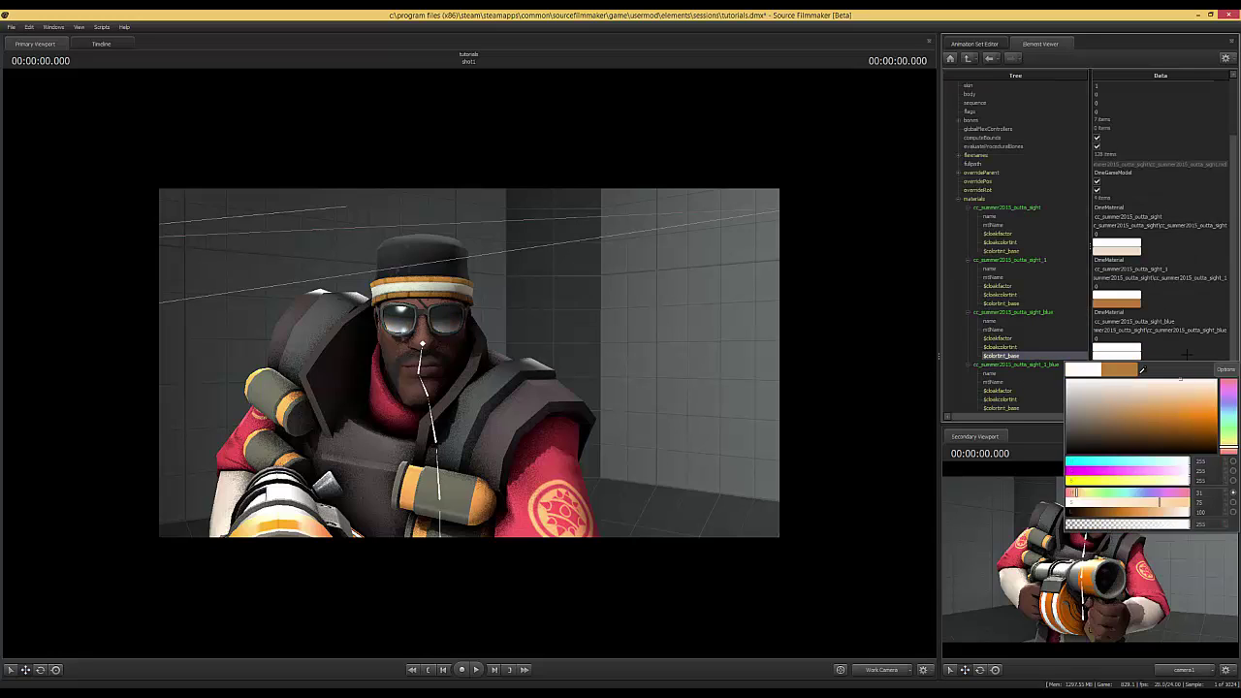
pyautogui.click(1118, 251)
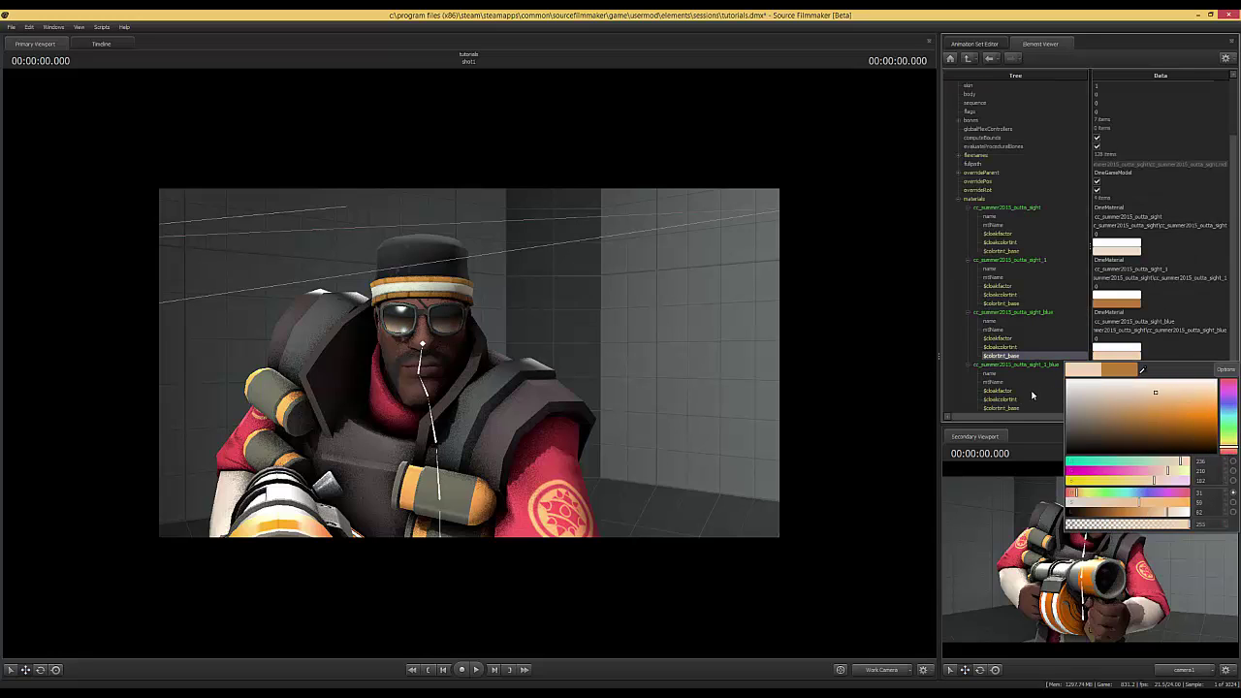
# - Set the $colortint_base color of the cc_summer2015_outta_sight_1_blue material to white
pyautogui.click(1018, 398)
pyautogui.click(1115, 407)
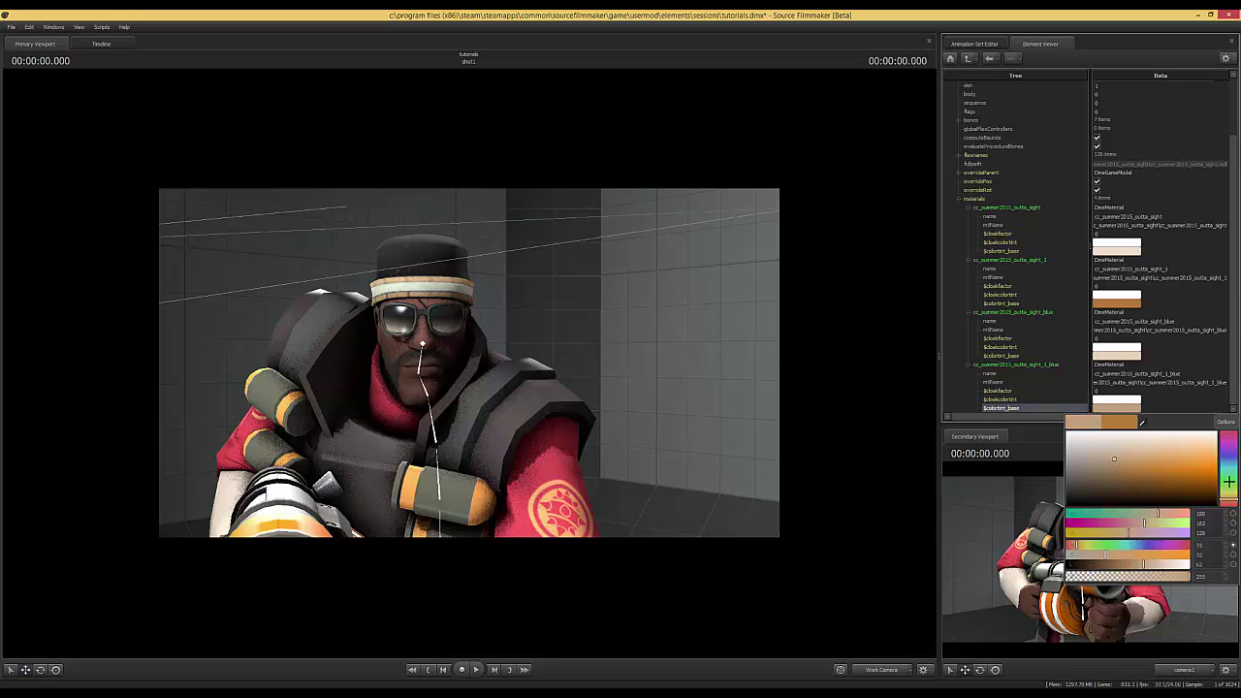
pyautogui.moveTo(1238, 483)
pyautogui.mouseDown()
pyautogui.moveTo(1150, 468)
pyautogui.moveTo(1142, 488)
pyautogui.moveTo(1151, 434)
pyautogui.mouseUp()
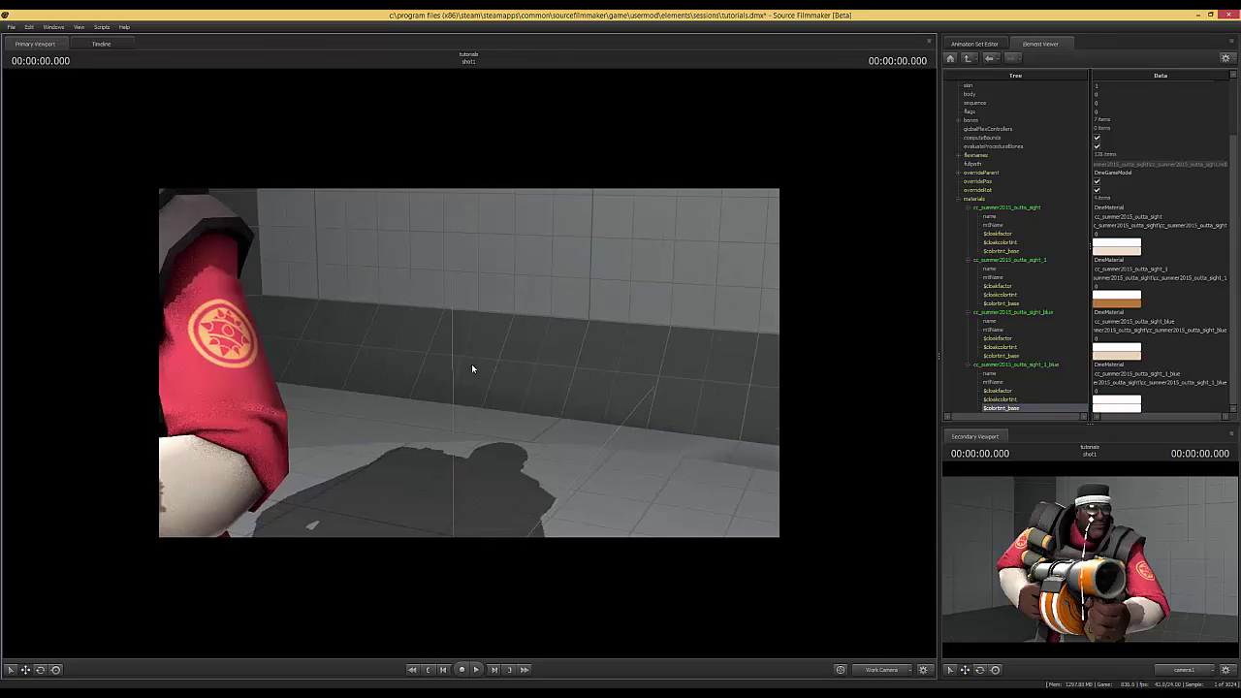
# - View the recolored cosmetic on the Demoman, reselect cc_summer2015_outta_sight1 in the animation sets, and show camera1 in the primary viewport
pyautogui.moveTo(471, 363); pyautogui.dragTo(469, 362)
pyautogui.click(999, 44)
pyautogui.click(1013, 94)
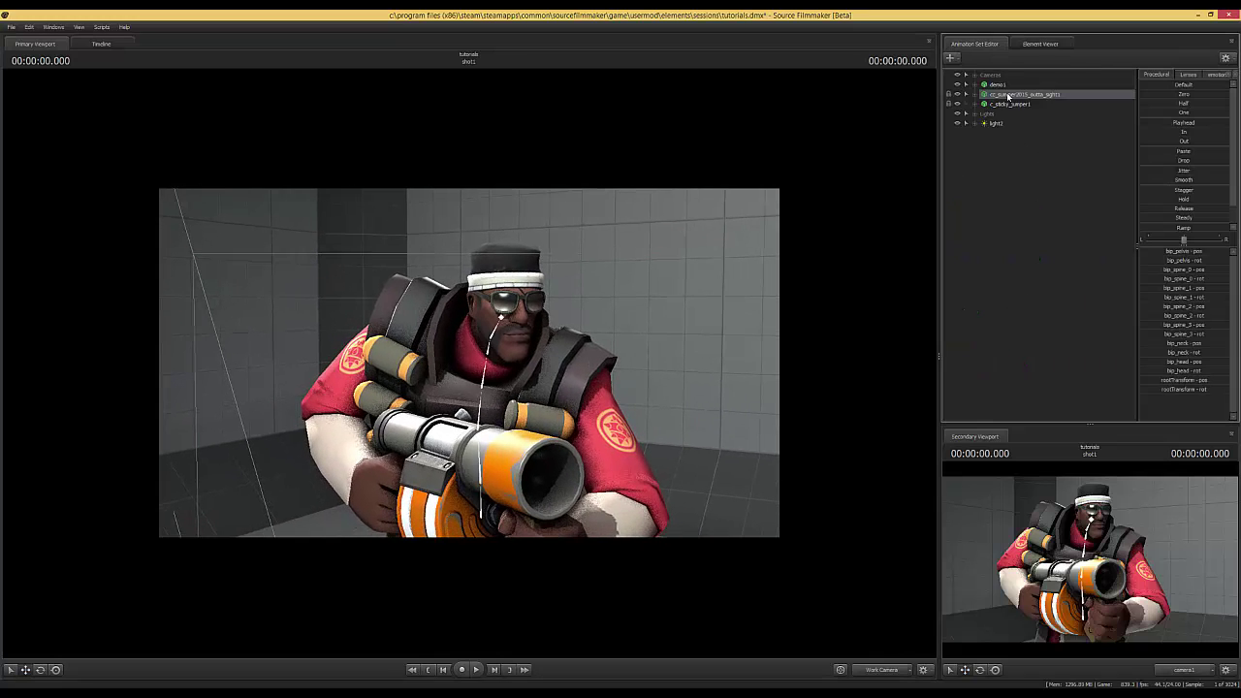
pyautogui.rightClick(1014, 94)
pyautogui.moveTo(570, 271); pyautogui.dragTo(649, 465)
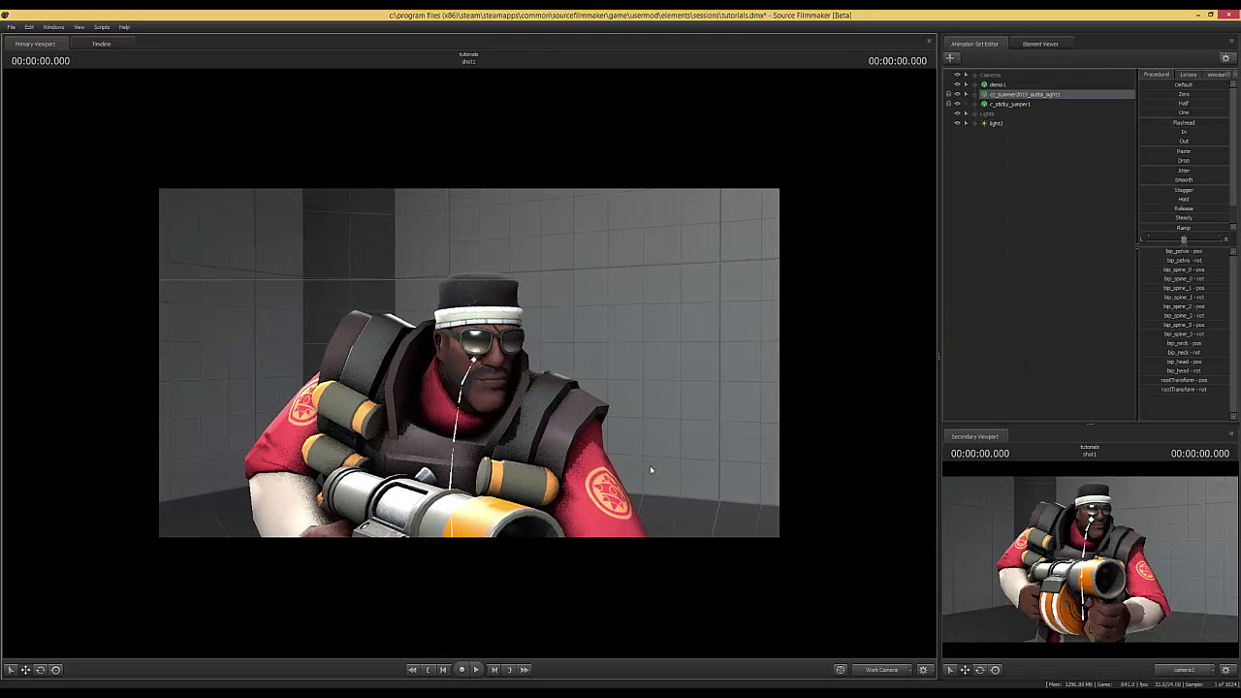
pyautogui.click(878, 671)
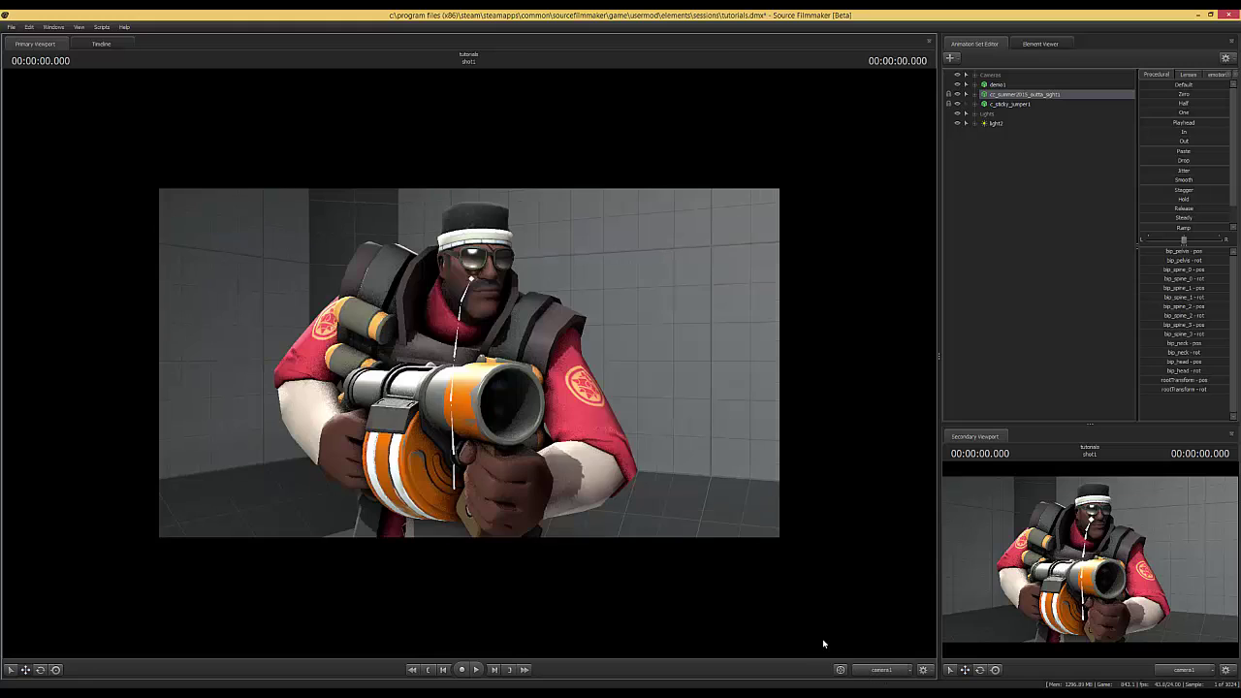